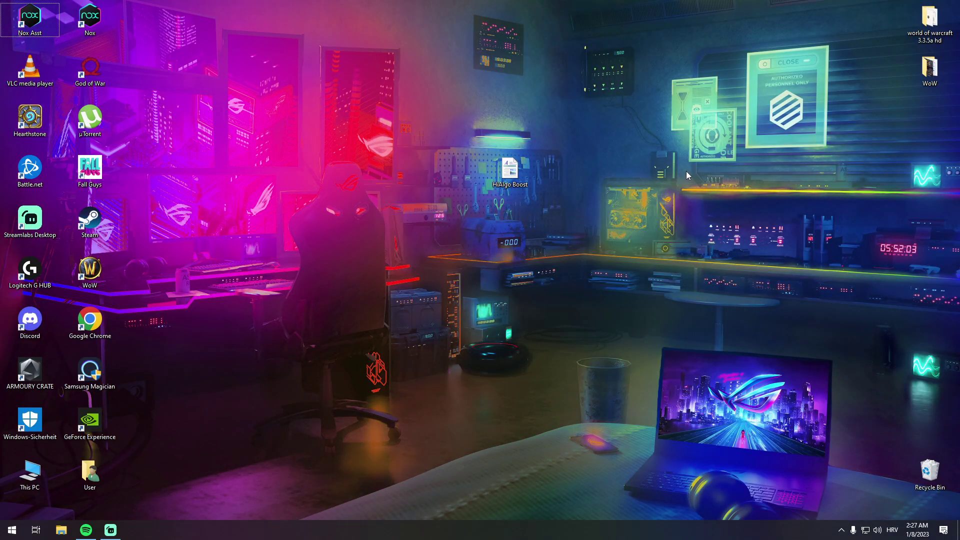
# Step: Shift the HiAlgo Boost notes document a little to the left on the desktop
pyautogui.rightClick(687, 171)
pyautogui.click(544, 182)
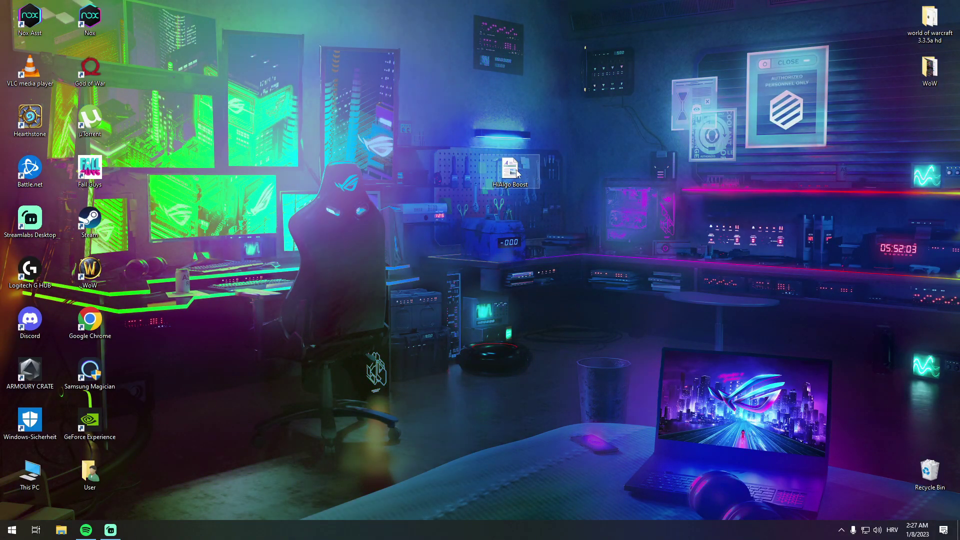
pyautogui.moveTo(509, 171); pyautogui.dragTo(449, 171)
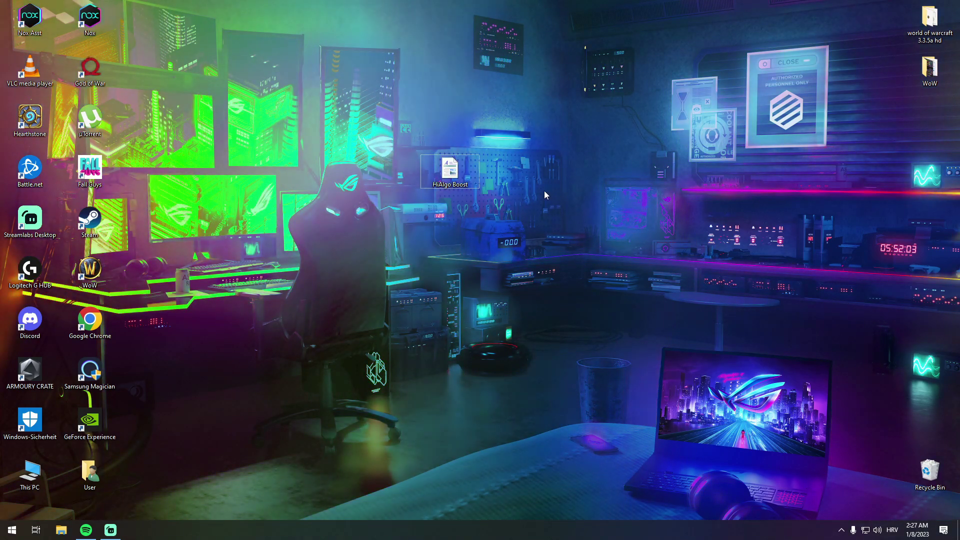
# Step: Open the HiAlgo Boost notes, then download and run the installer from the hialgo.com link
pyautogui.doubleClick(454, 183)
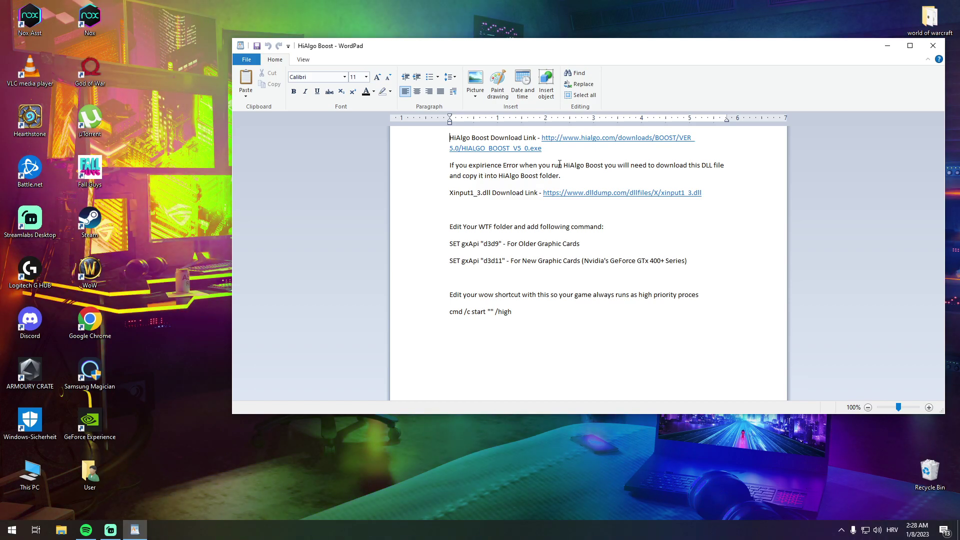
pyautogui.keyDown('ctrl'); pyautogui.click(592, 140); pyautogui.keyUp('ctrl')
pyautogui.click(622, 258)
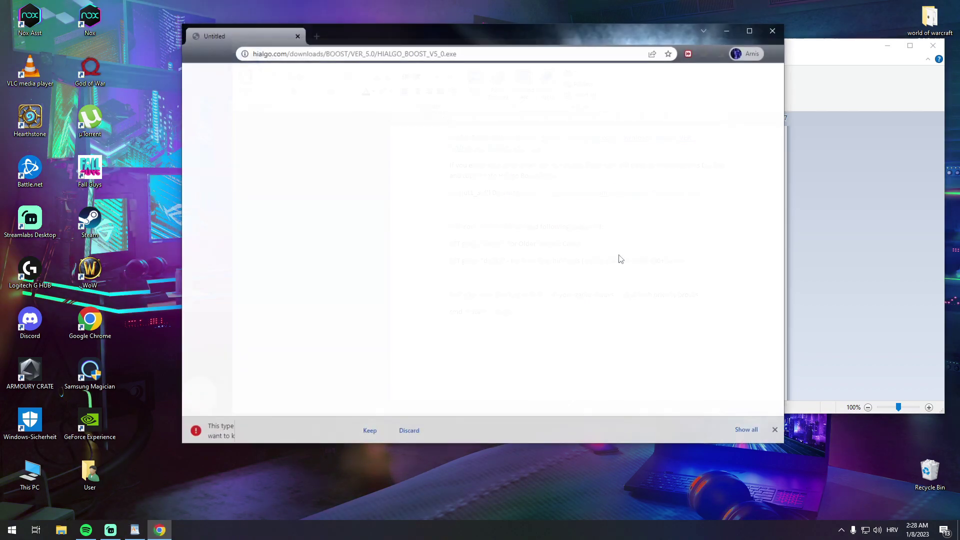
pyautogui.click(369, 431)
pyautogui.click(240, 429)
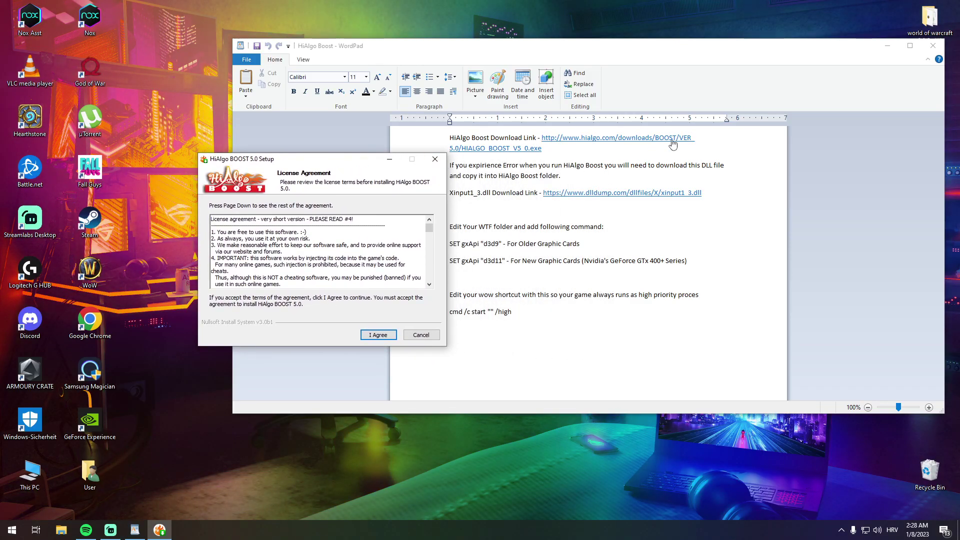
# Step: Accept the license, install to the default folder, finish setup, and accept the latest-fixes update
pyautogui.click(378, 334)
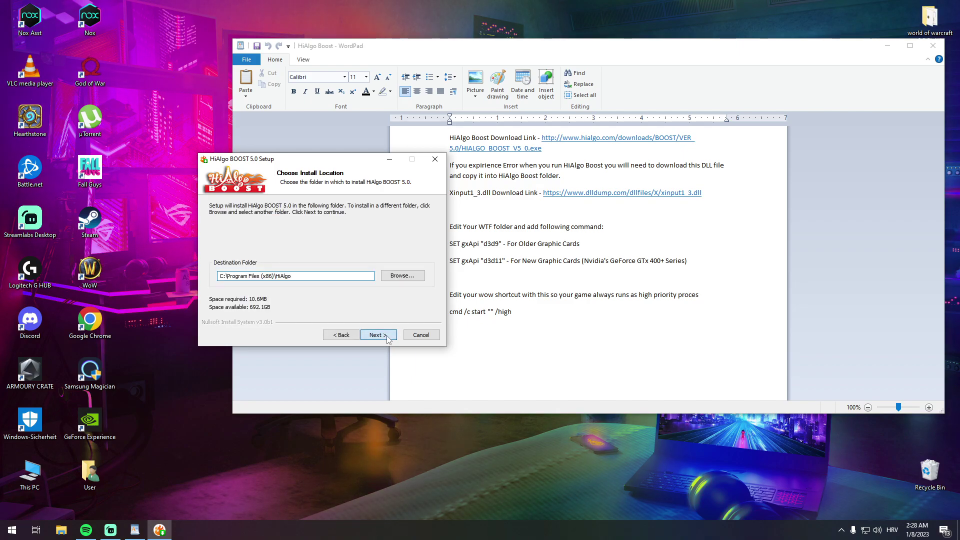
pyautogui.click(379, 334)
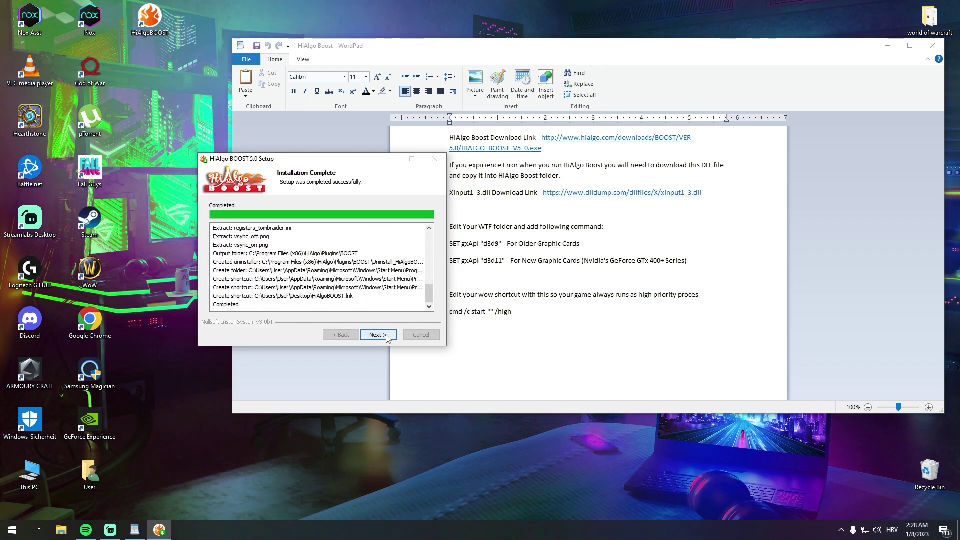
pyautogui.click(378, 334)
pyautogui.click(378, 335)
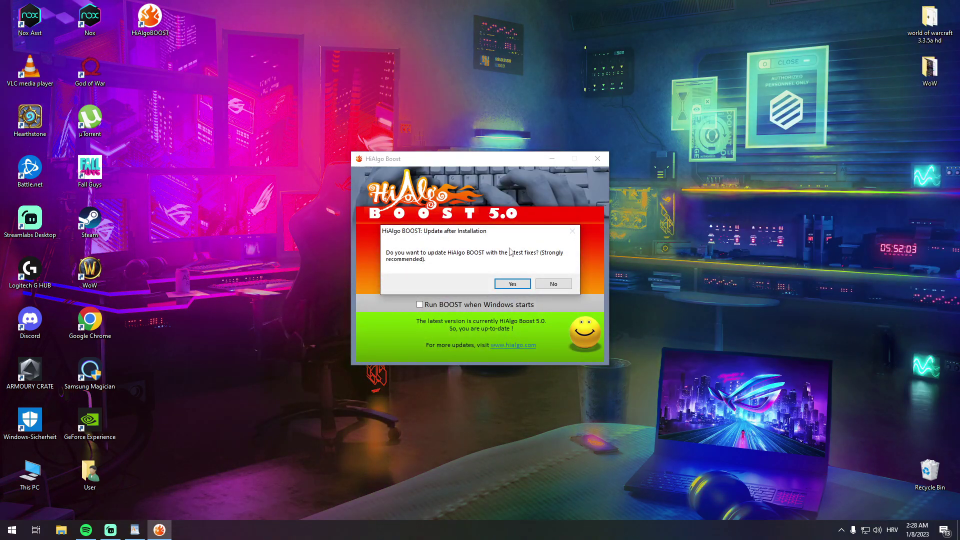
pyautogui.click(512, 284)
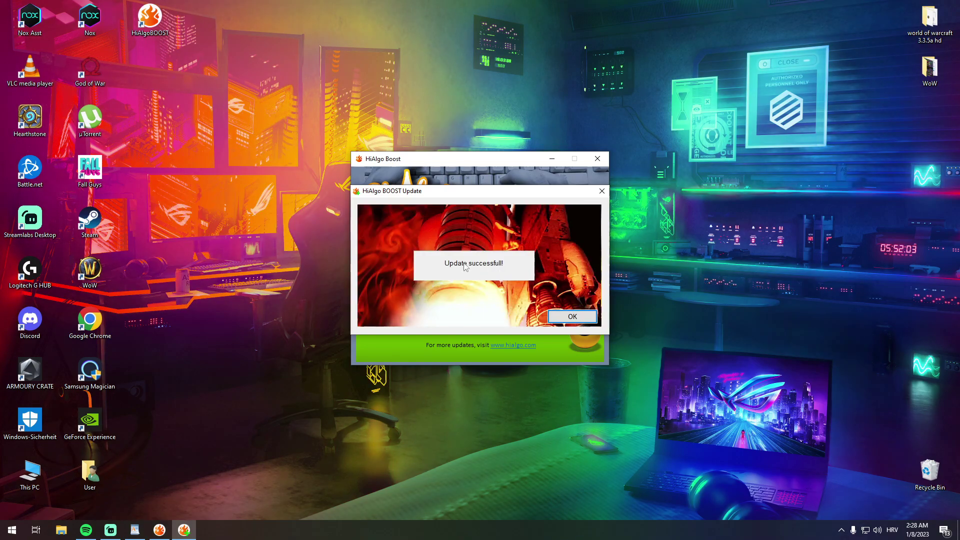
# Step: Launch World of Warcraft with HiAlgo Boost activated for wow.exe and dismiss the missing engine dll error
pyautogui.press('Return')
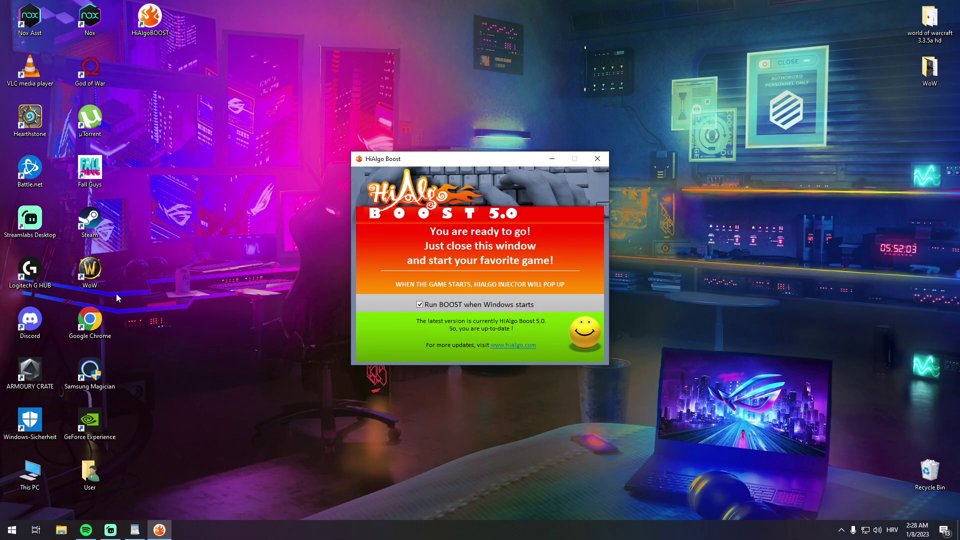
pyautogui.doubleClick(89, 272)
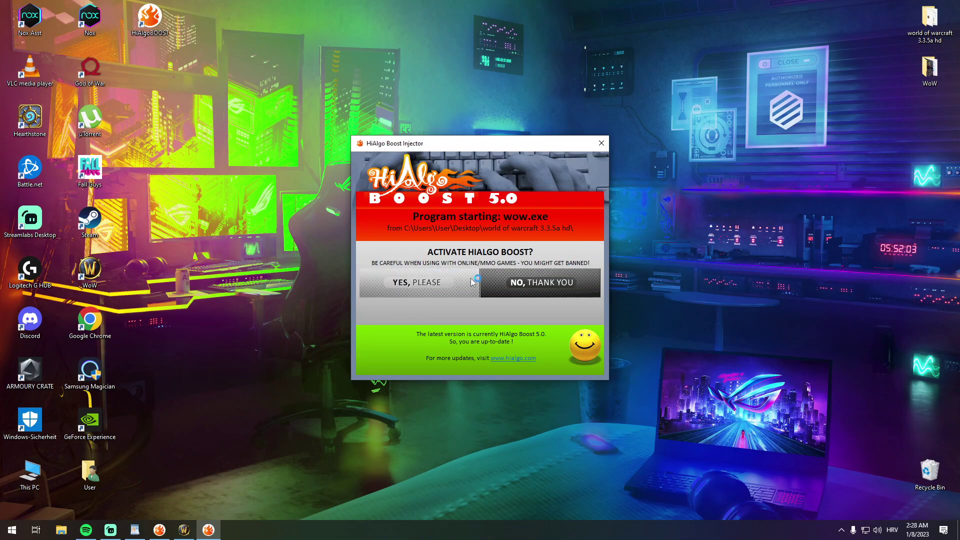
pyautogui.click(443, 286)
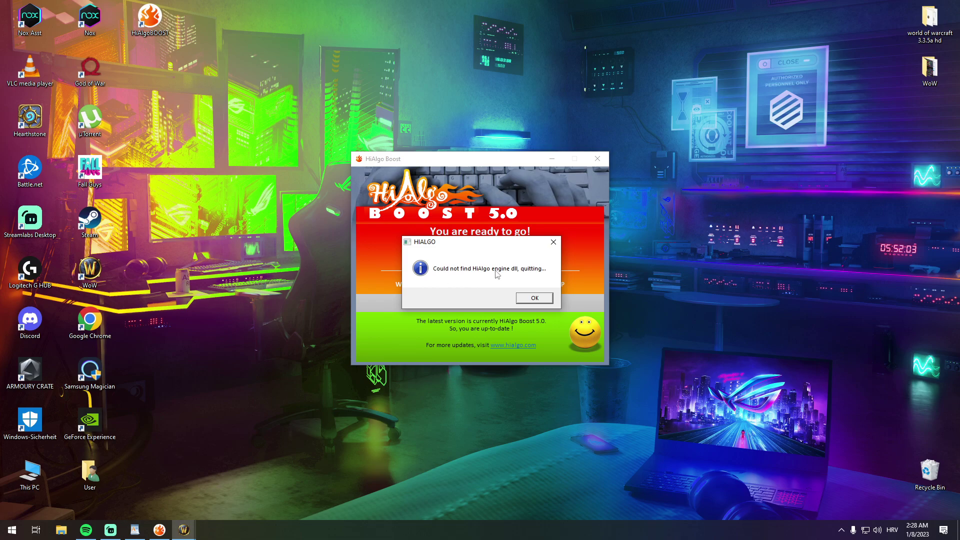
pyautogui.click(532, 300)
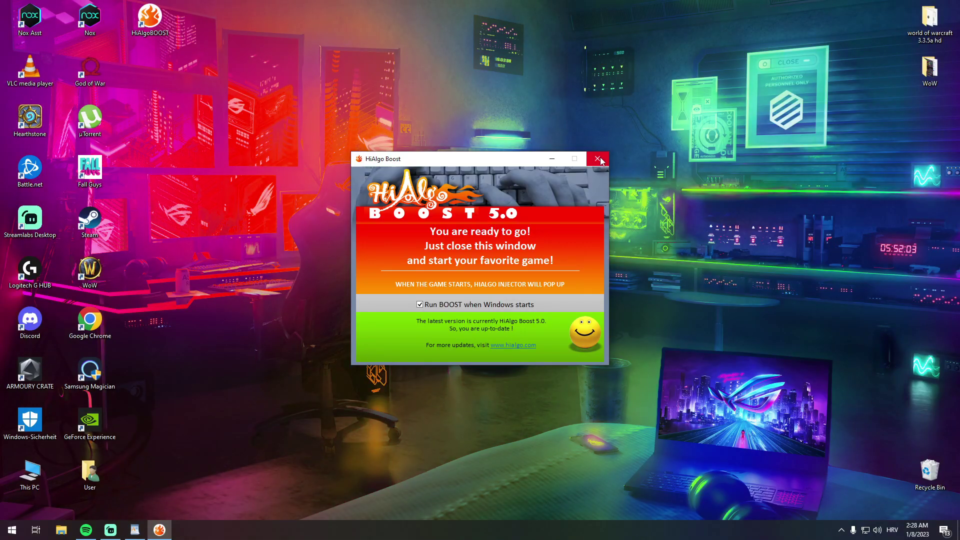
# Step: Close the HiAlgo Boost window and exit it from the notification area tray icon
pyautogui.click(598, 159)
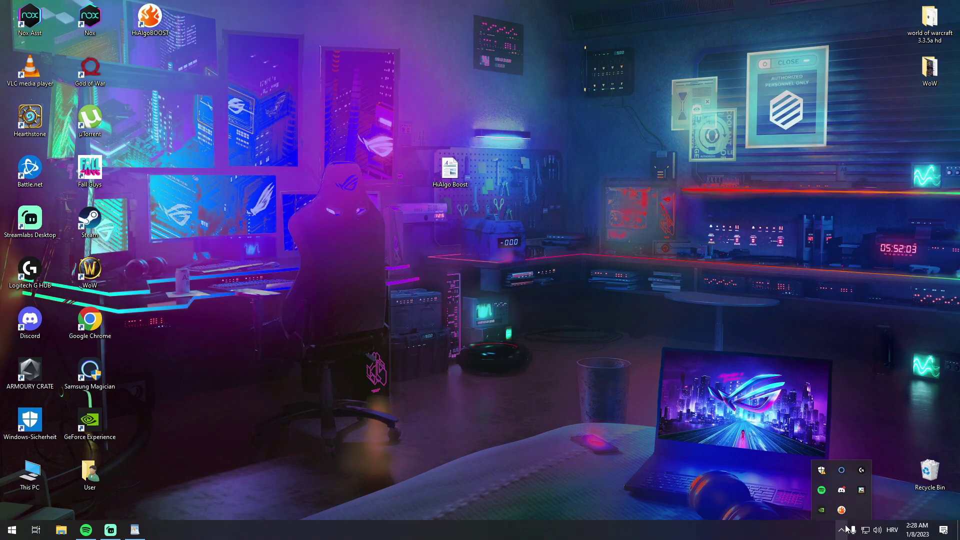
pyautogui.click(841, 530)
pyautogui.rightClick(842, 511)
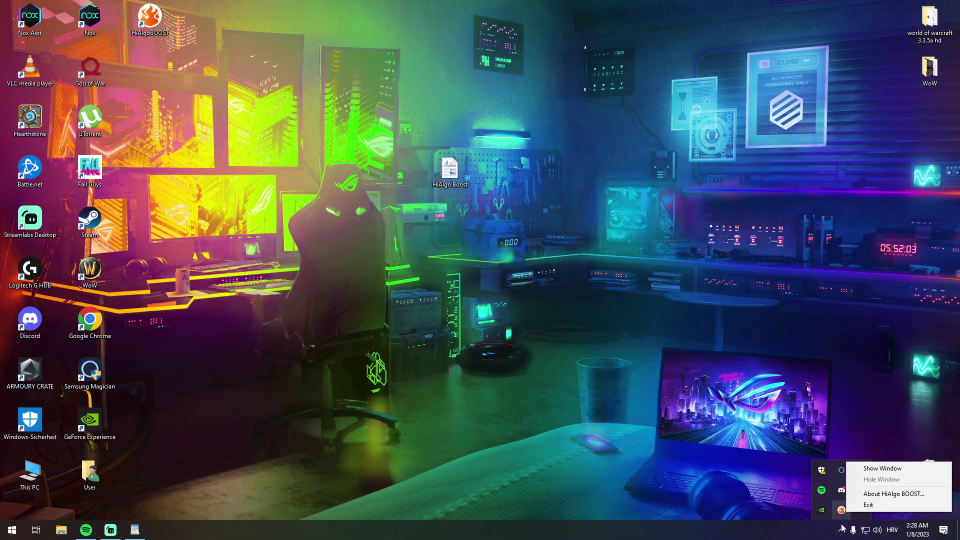
pyautogui.click(868, 505)
# Step: Download xinput1_3.dll from the notes' dlldump link and place it on the desktop
pyautogui.rightClick(470, 184)
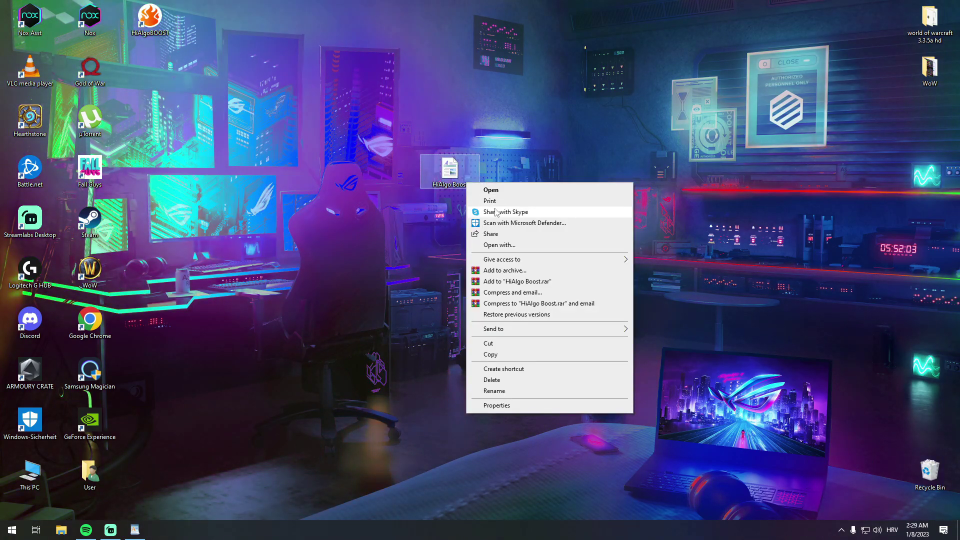
pyautogui.rightClick(533, 144)
pyautogui.click(462, 169)
pyautogui.doubleClick(463, 171)
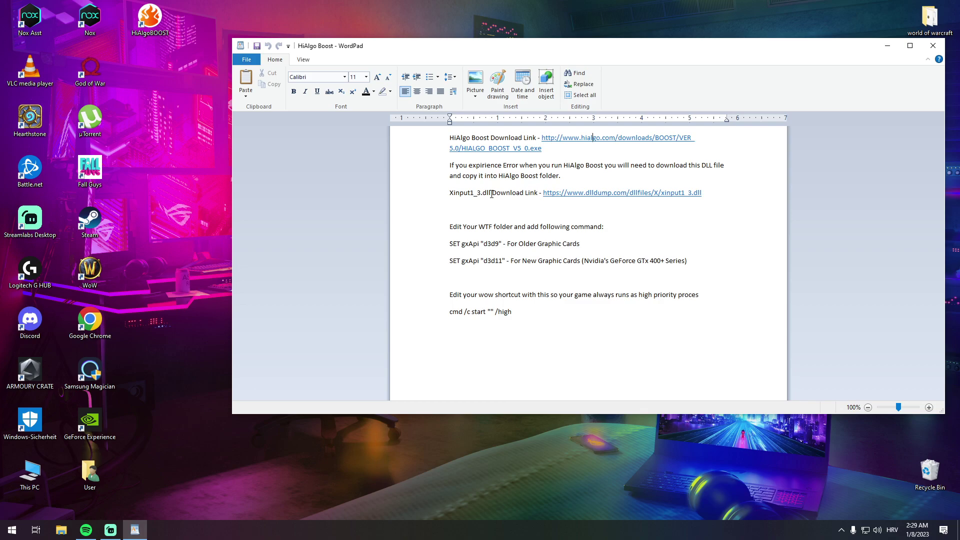
pyautogui.keyDown('ctrl'); pyautogui.click(585, 193); pyautogui.keyUp('ctrl')
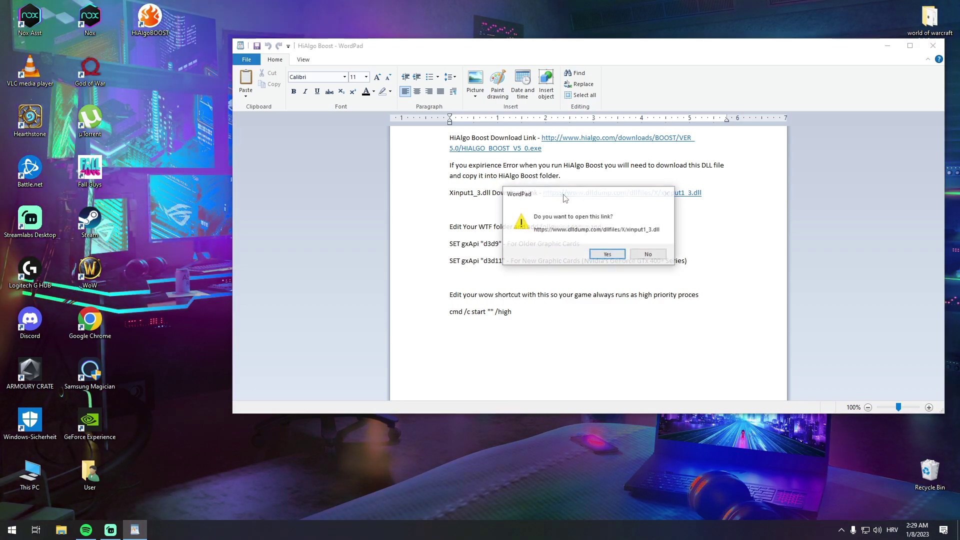
pyautogui.click(607, 256)
pyautogui.click(375, 428)
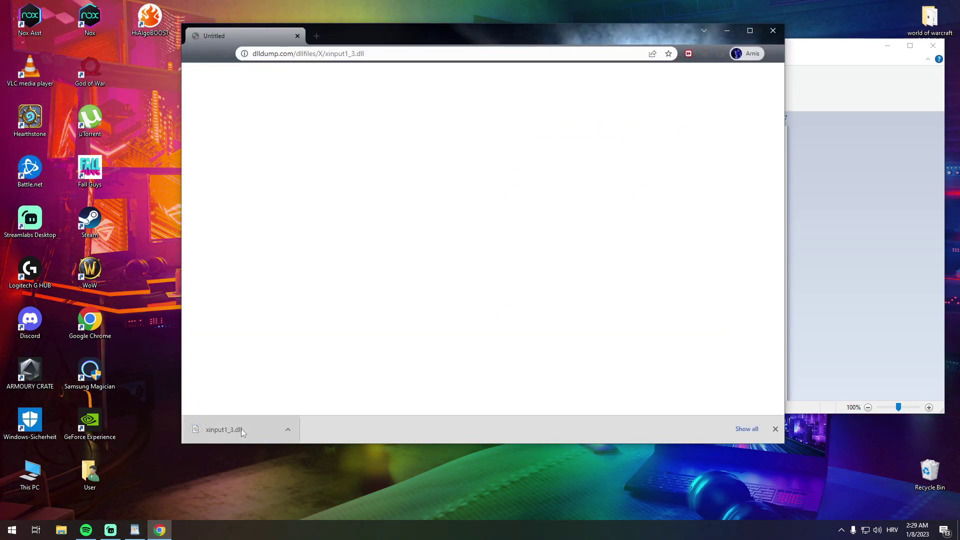
pyautogui.moveTo(225, 429); pyautogui.dragTo(150, 271)
pyautogui.click(772, 30)
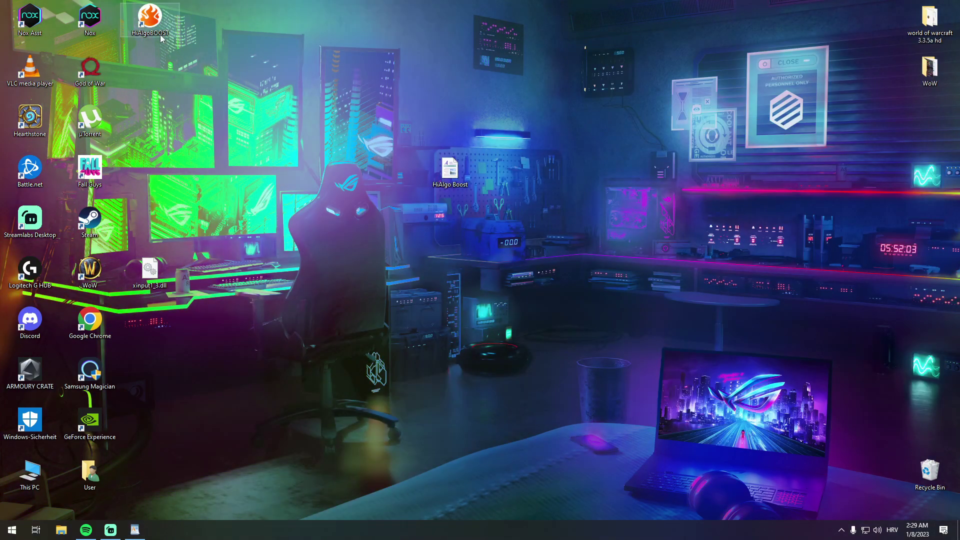
# Step: Open HiAlgo Boost's install folder from the HiAlgoBOOST shortcut's properties
pyautogui.rightClick(161, 38)
pyautogui.click(188, 258)
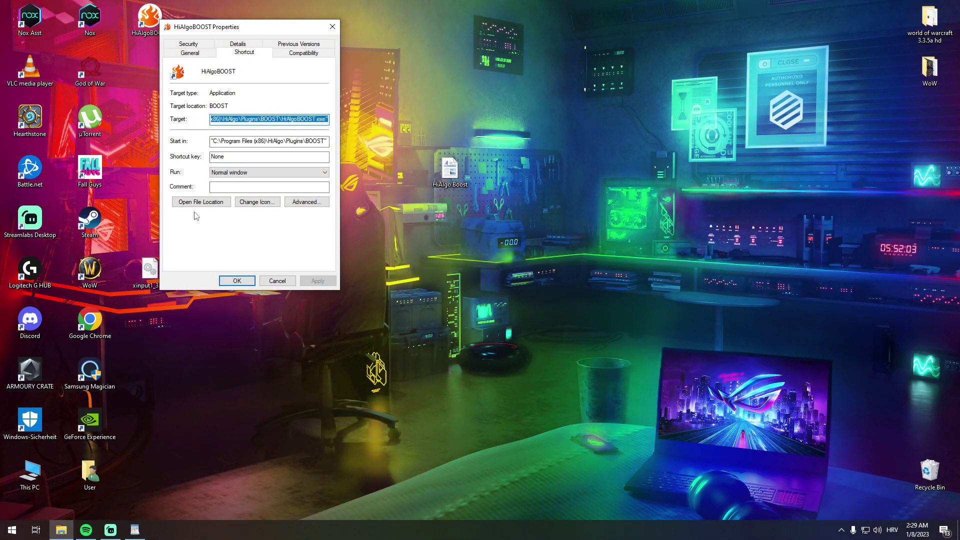
pyautogui.click(201, 202)
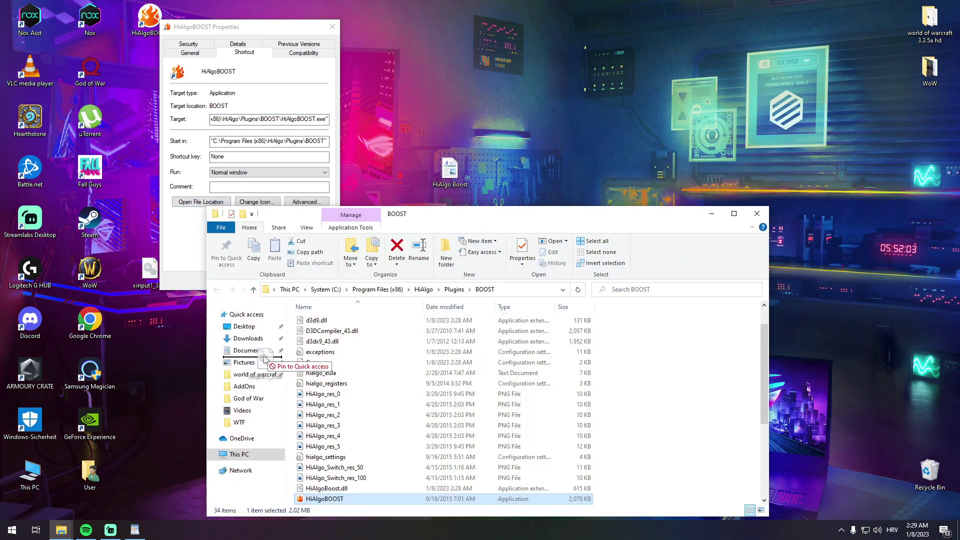
# Step: Move xinput1_3.dll into the BOOST folder with administrator permission, then close both windows
pyautogui.moveTo(263, 361); pyautogui.dragTo(360, 420)
pyautogui.click(457, 195)
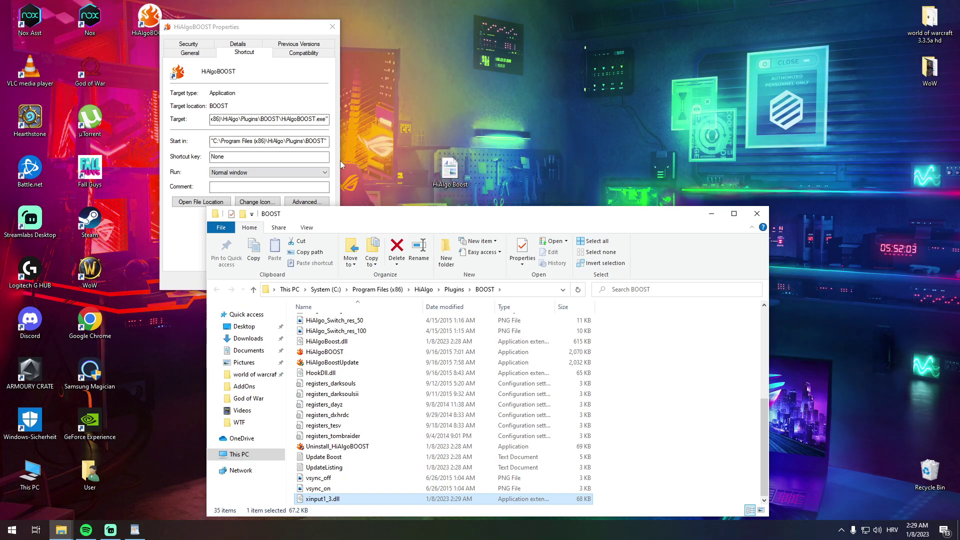
pyautogui.click(756, 214)
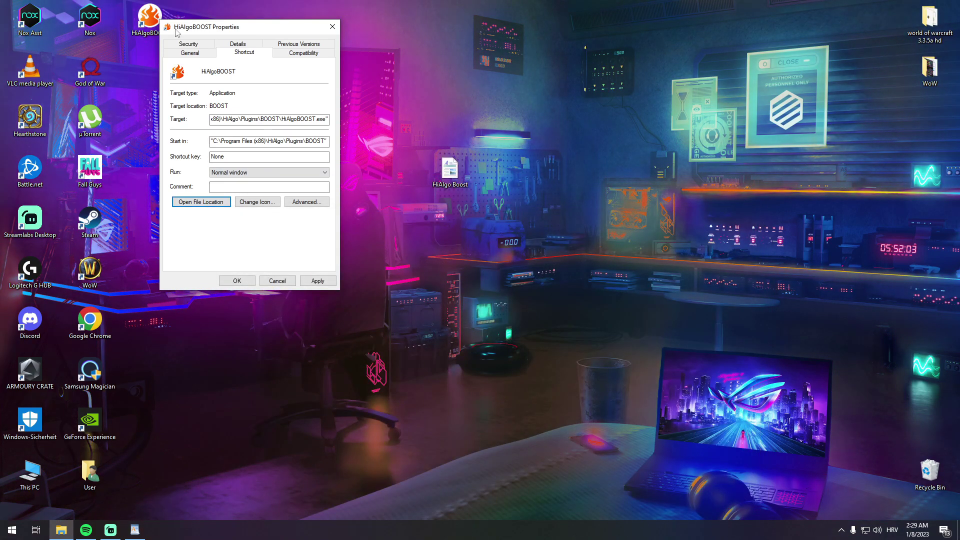
pyautogui.click(332, 27)
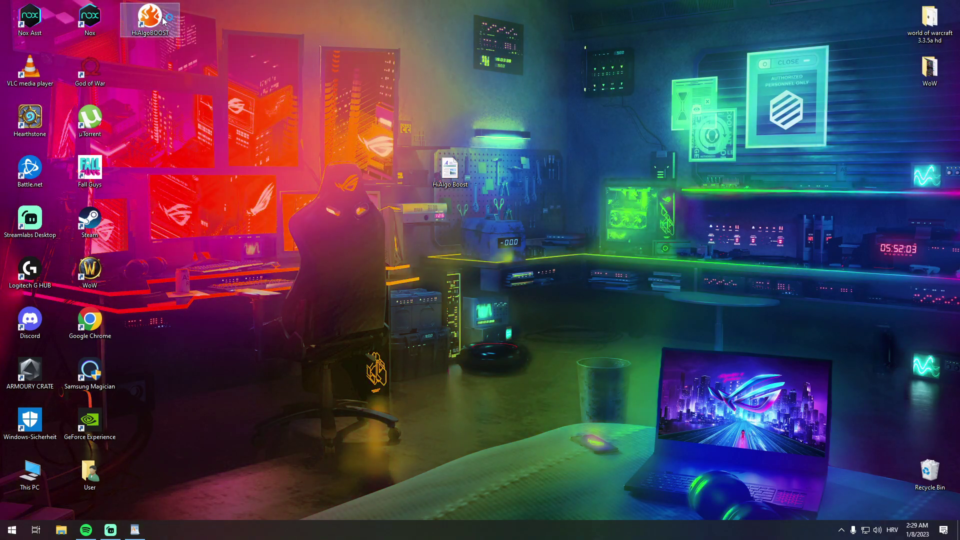
# Step: Run HiAlgo Boost in the background, launch WoW with boost activated, then leave the login screen
pyautogui.doubleClick(164, 21)
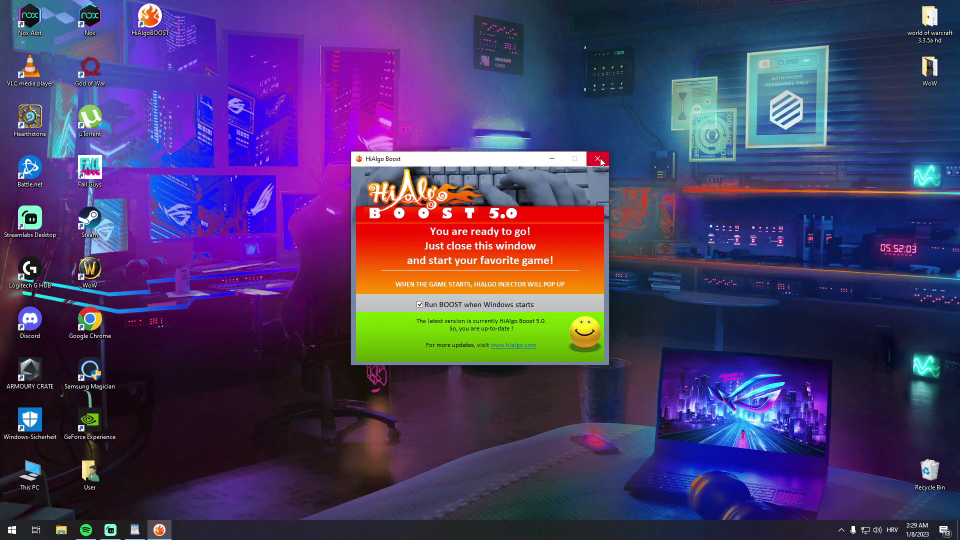
pyautogui.click(600, 160)
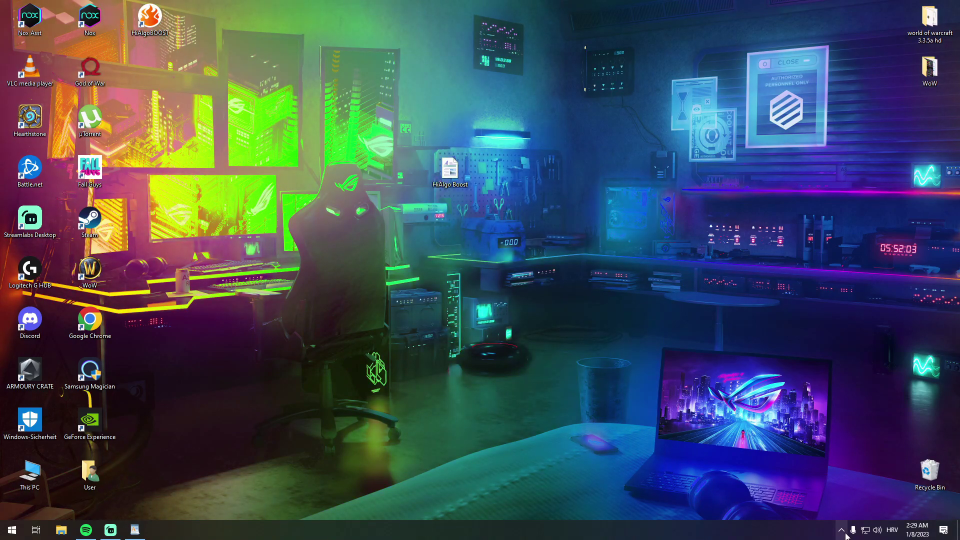
pyautogui.doubleClick(90, 272)
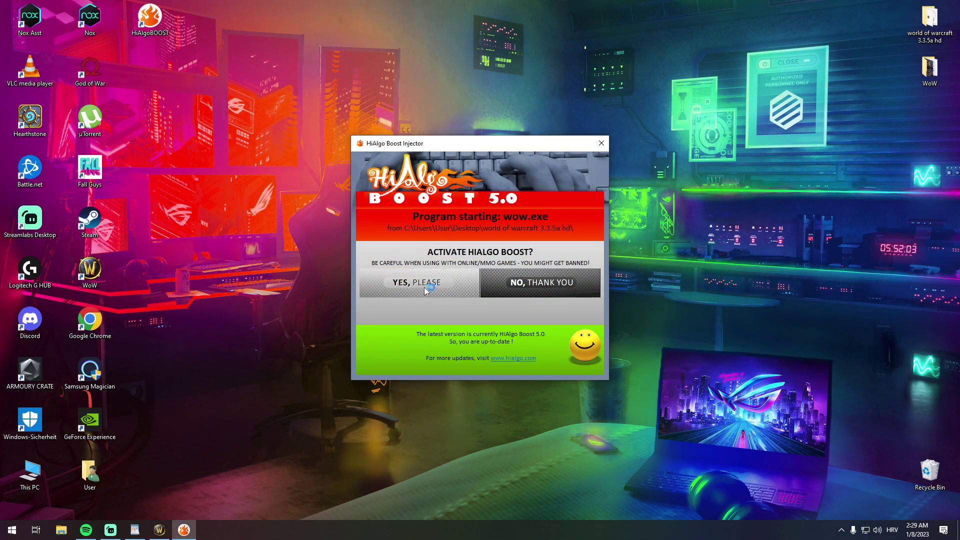
pyautogui.click(413, 284)
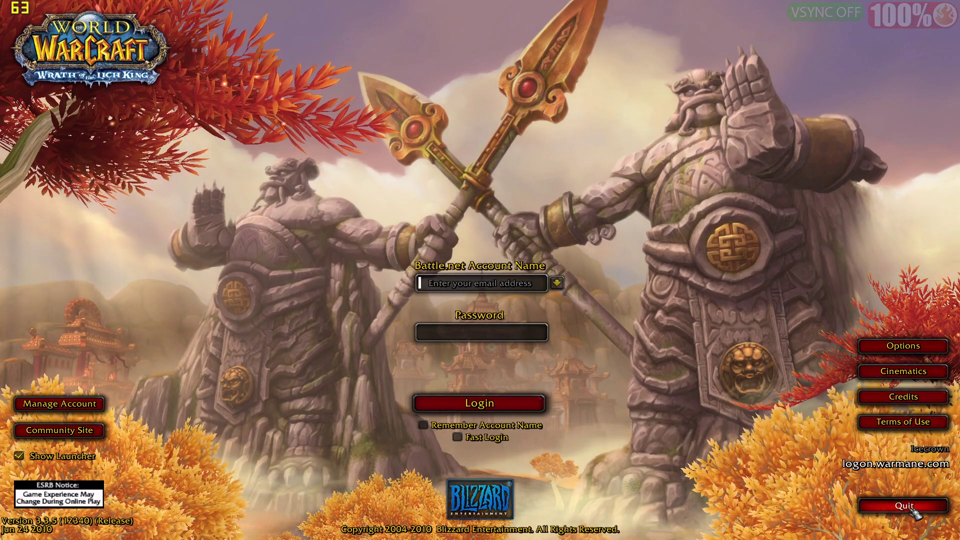
pyautogui.hotkey('alt', 'Tab')
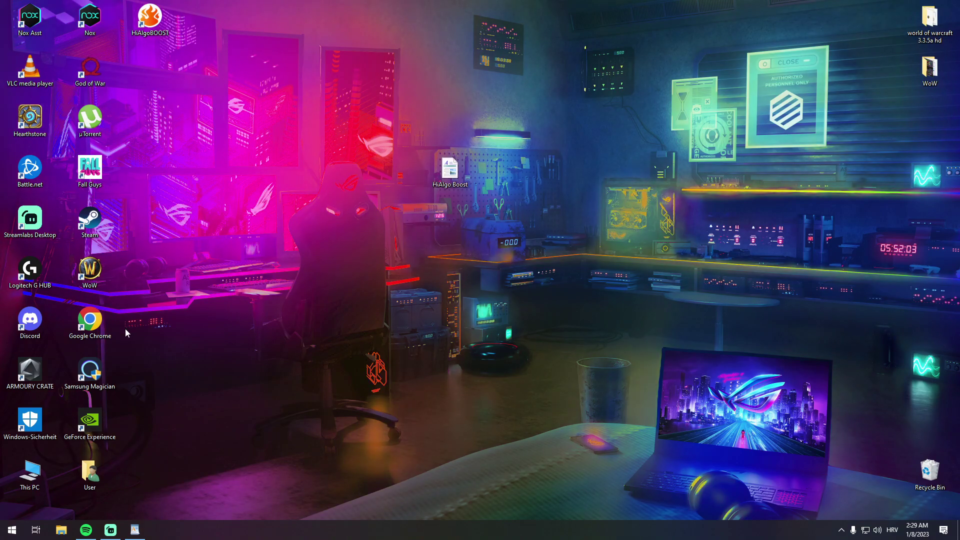
# Step: Move the notes aside and open the WoW install folder from the shortcut's properties
pyautogui.click(134, 530)
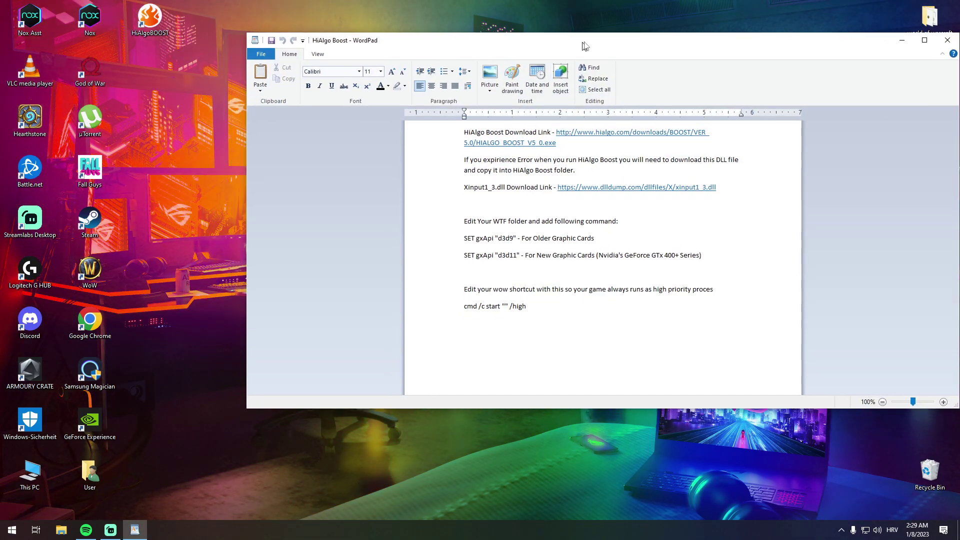
pyautogui.moveTo(585, 45); pyautogui.dragTo(630, 33)
pyautogui.rightClick(90, 274)
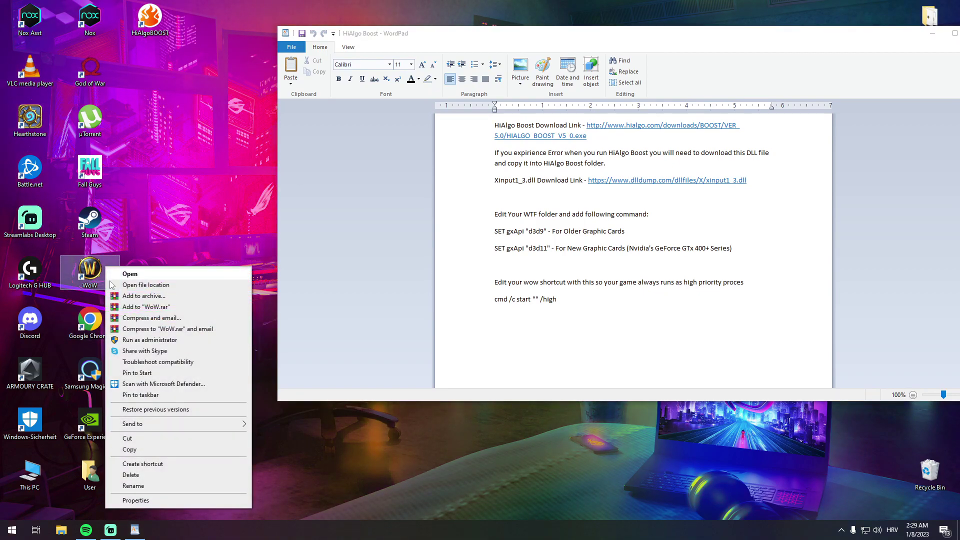
pyautogui.click(136, 500)
pyautogui.click(150, 426)
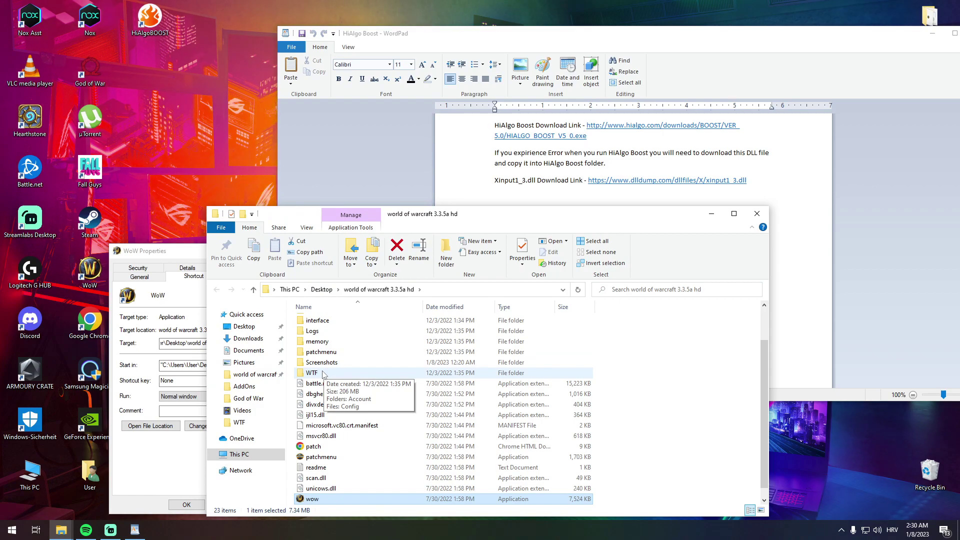
# Step: In the WTF folder, clear read-only on the Config file through its Properties
pyautogui.doubleClick(312, 373)
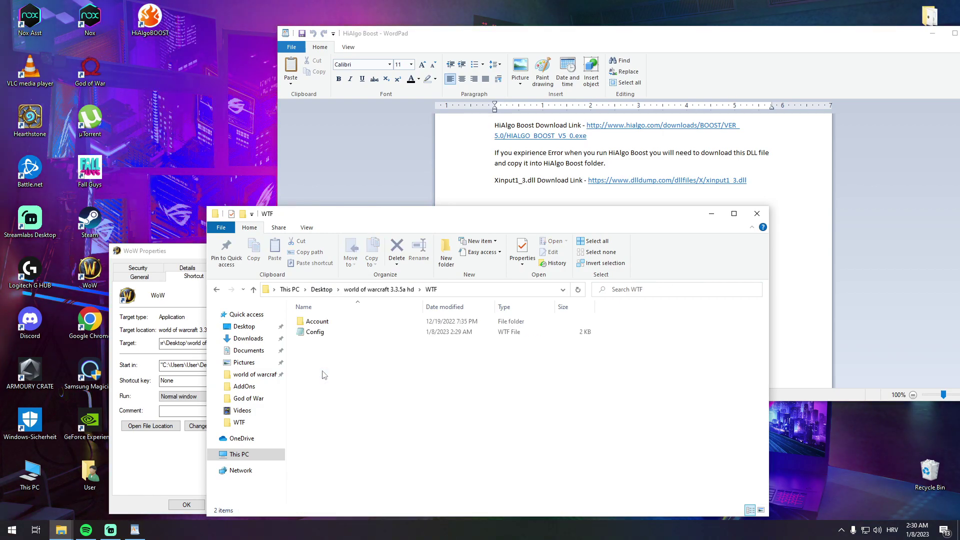
pyautogui.click(315, 332)
pyautogui.rightClick(317, 336)
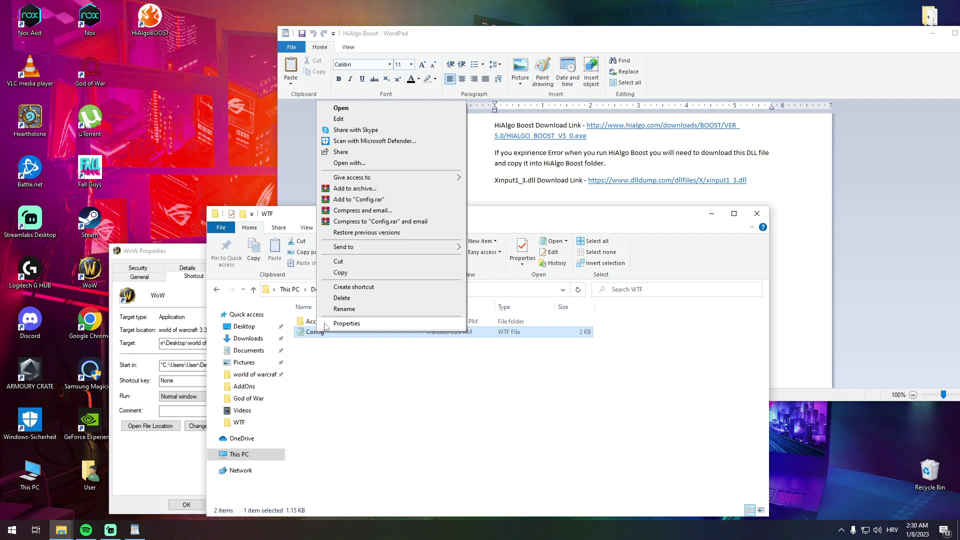
pyautogui.click(345, 323)
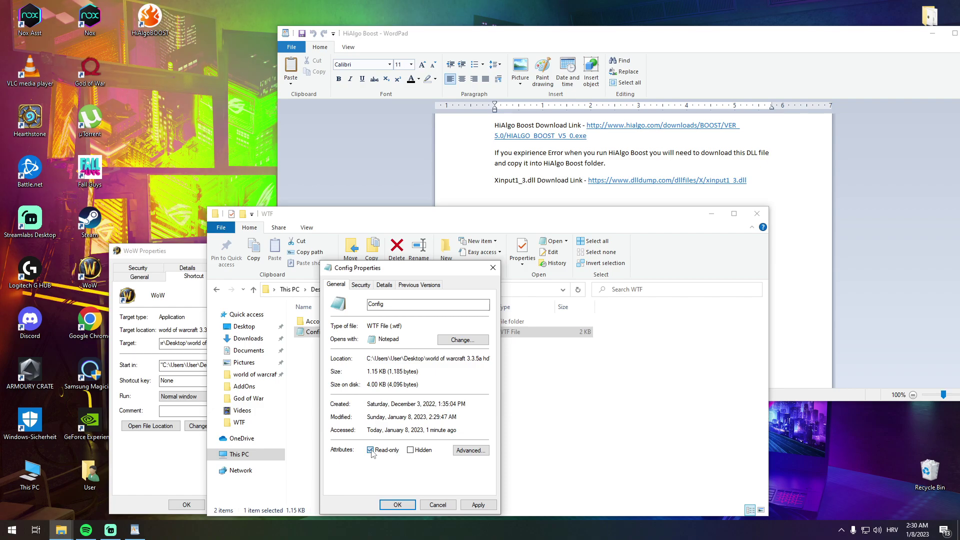
pyautogui.click(398, 505)
# Step: Append SET gxApi "d3d9" from the notes to Config in Notepad, then save and close
pyautogui.doubleClick(315, 332)
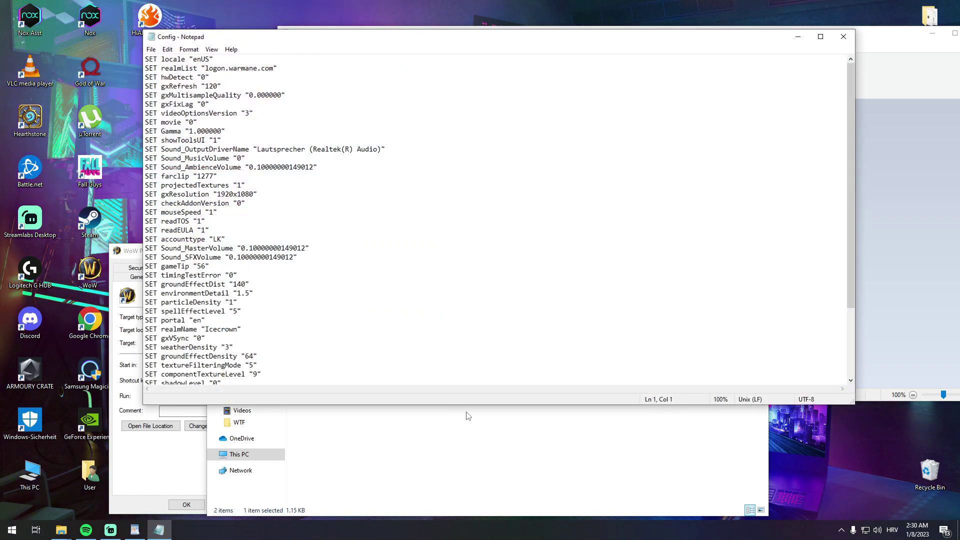
pyautogui.click(890, 336)
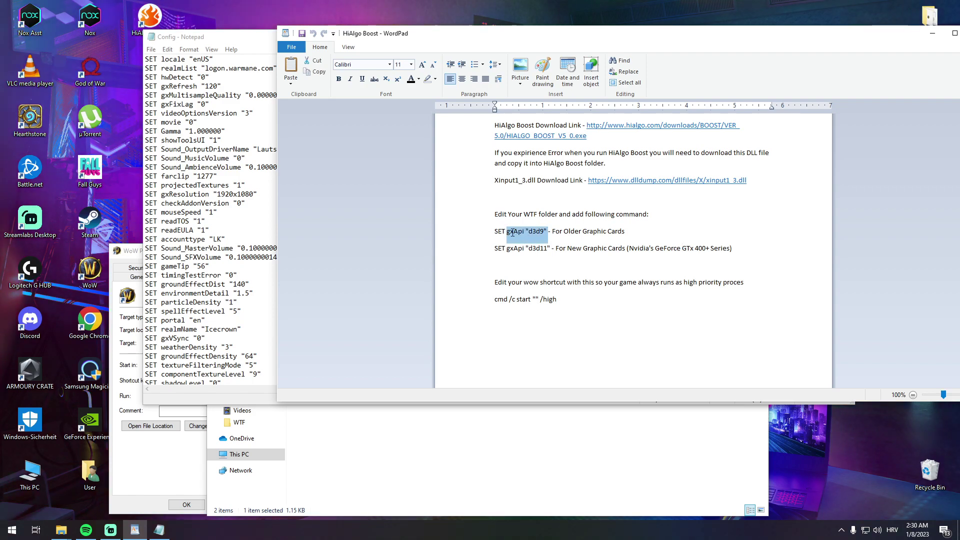
pyautogui.click(225, 225)
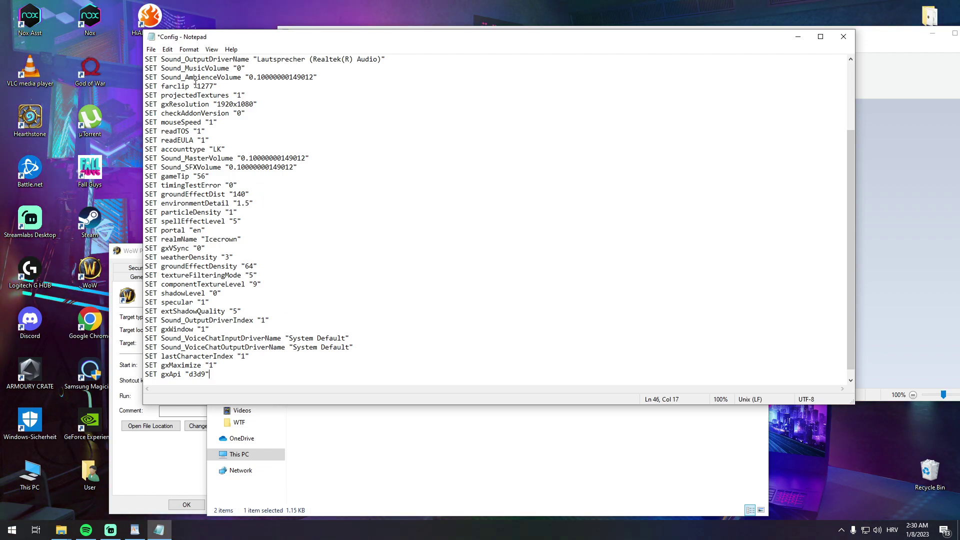
pyautogui.click(150, 49)
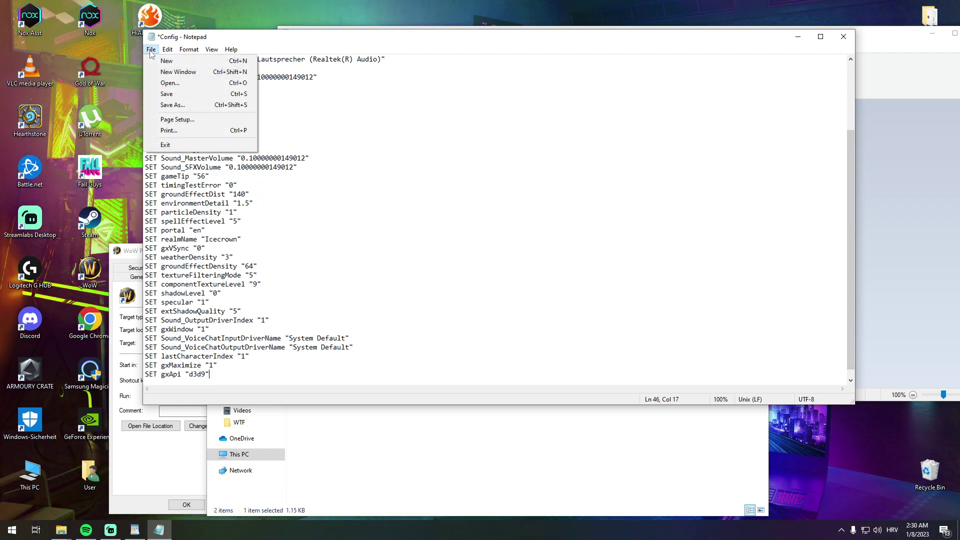
pyautogui.click(175, 94)
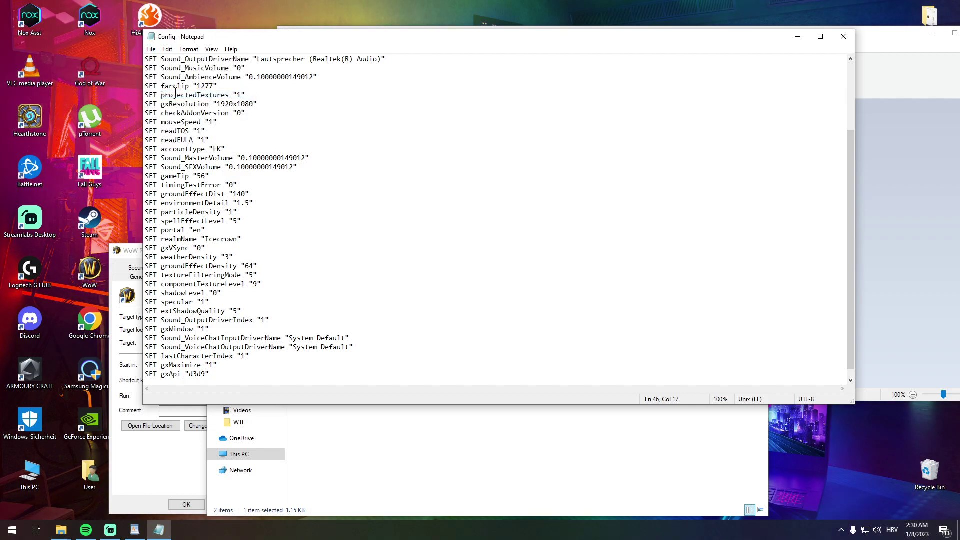
pyautogui.click(842, 37)
# Step: Move the notes further left, close the WTF folder, and move WoW Properties top-left
pyautogui.click(590, 232)
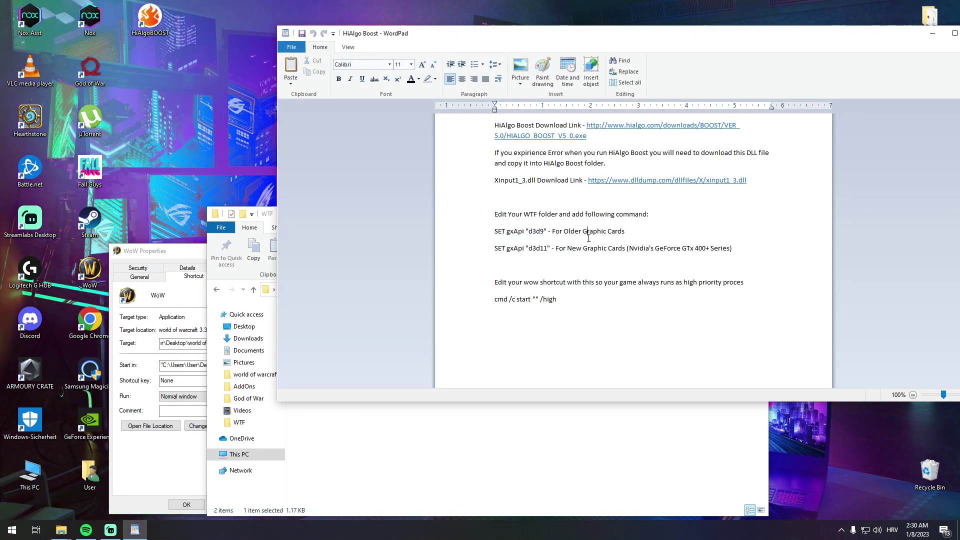
pyautogui.moveTo(878, 42); pyautogui.dragTo(790, 47)
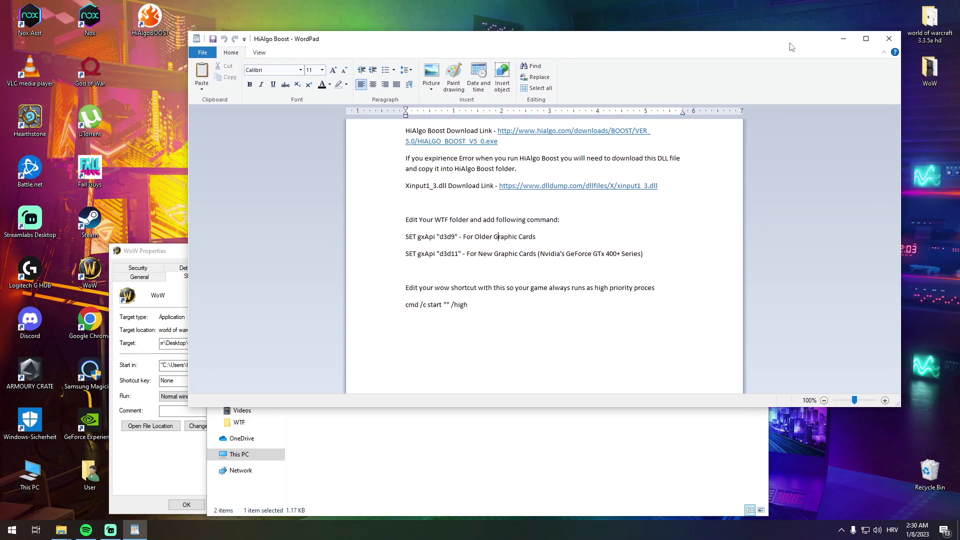
pyautogui.click(431, 428)
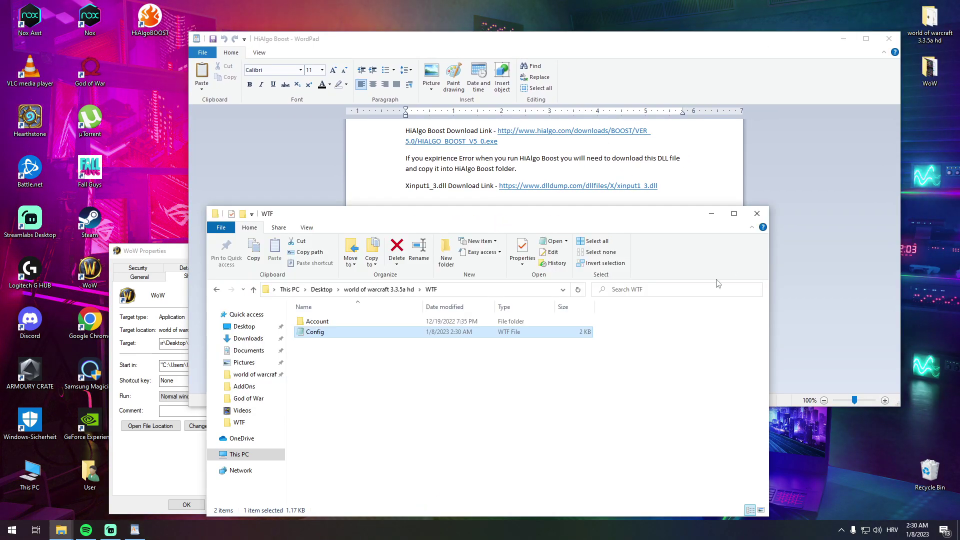
pyautogui.click(754, 215)
pyautogui.moveTo(163, 254); pyautogui.dragTo(96, 129)
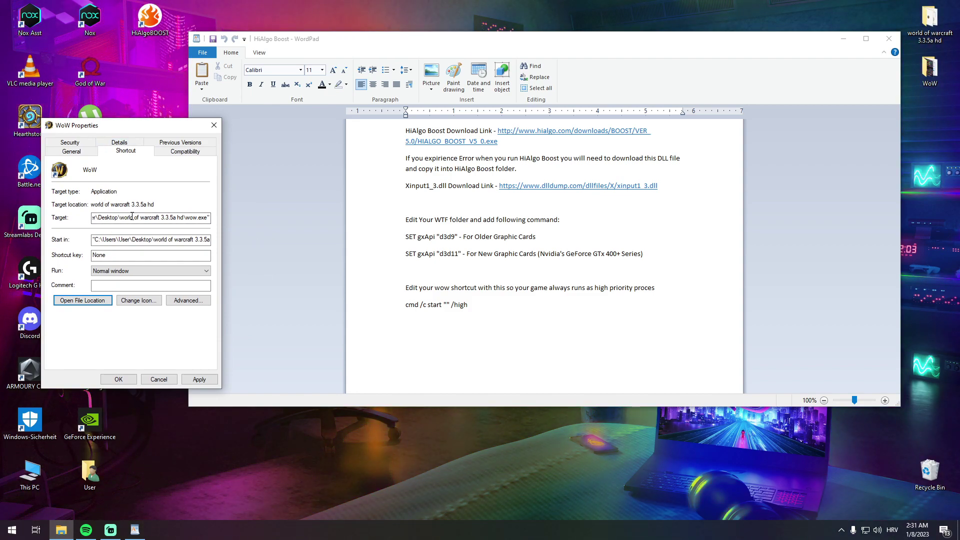
# Step: Prefix the WoW shortcut's target with cmd /c start "" /high and confirm with OK
pyautogui.click(93, 218)
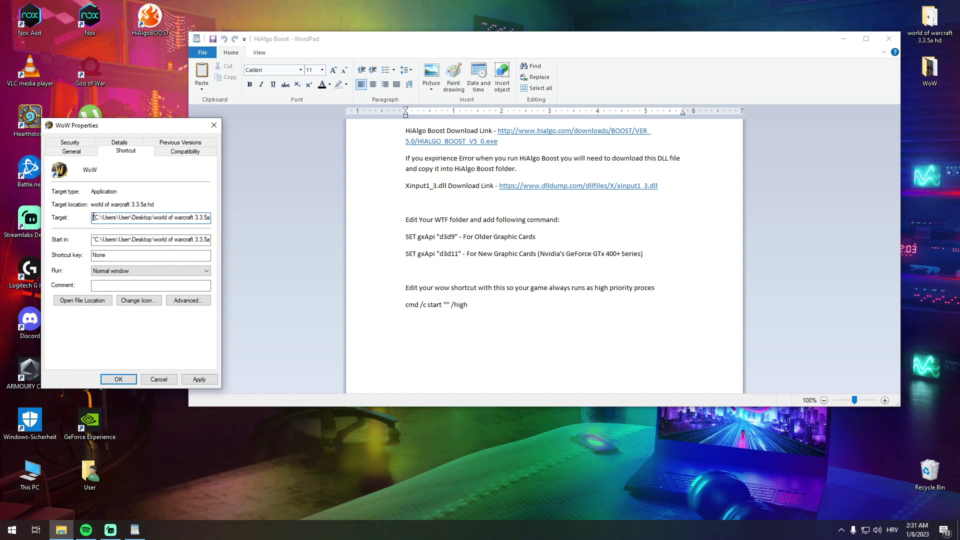
pyautogui.click(471, 299)
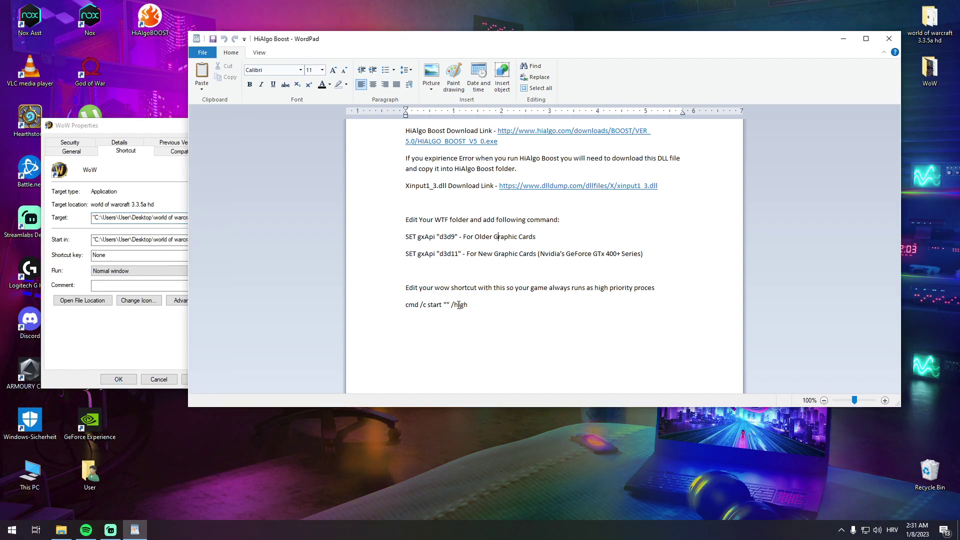
pyautogui.moveTo(403, 306); pyautogui.dragTo(469, 311)
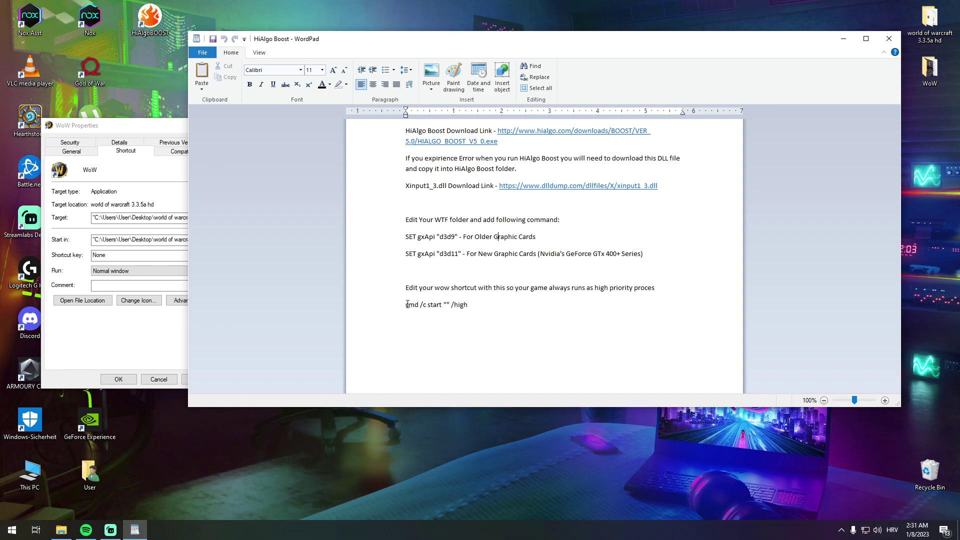
pyautogui.hotkey('ctrl', 'c')
pyautogui.click(93, 217)
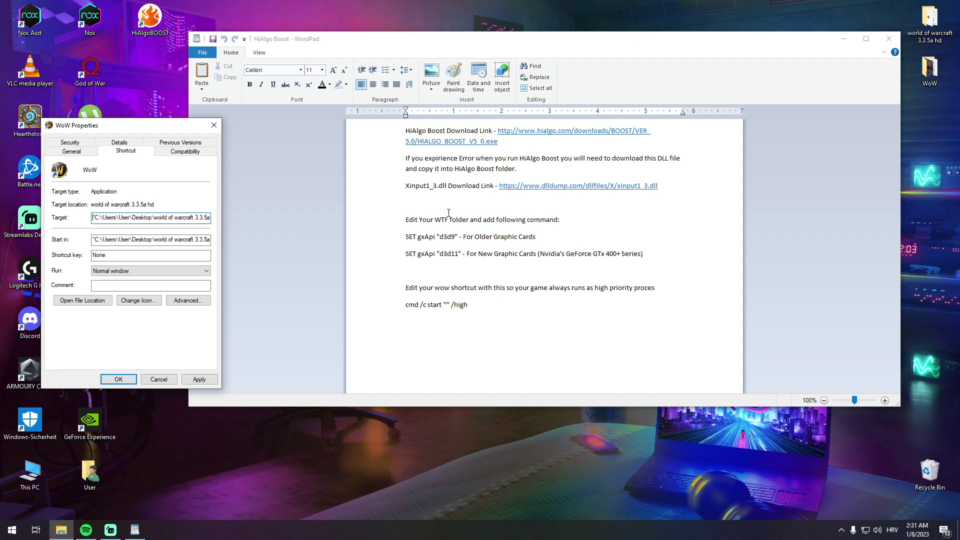
pyautogui.write('cmd')
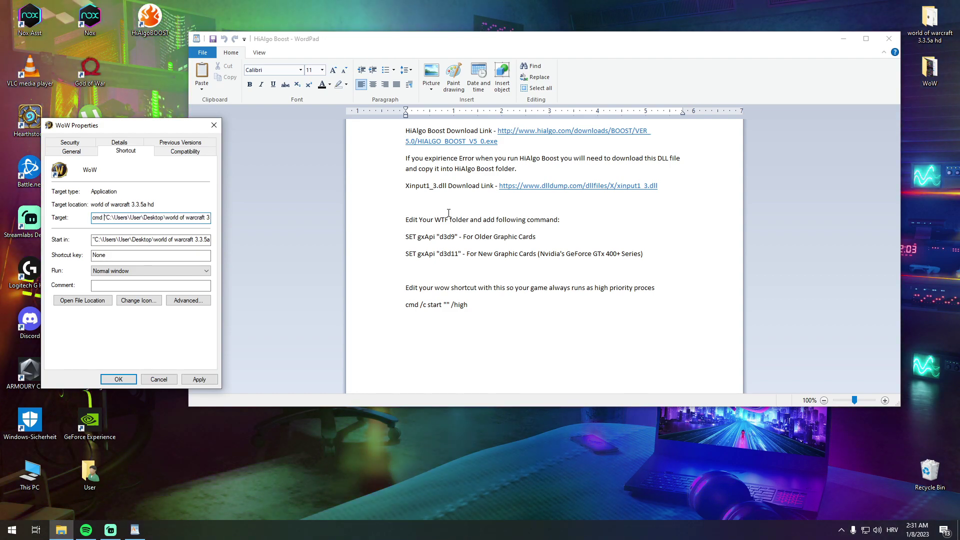
pyautogui.write(' /c ')
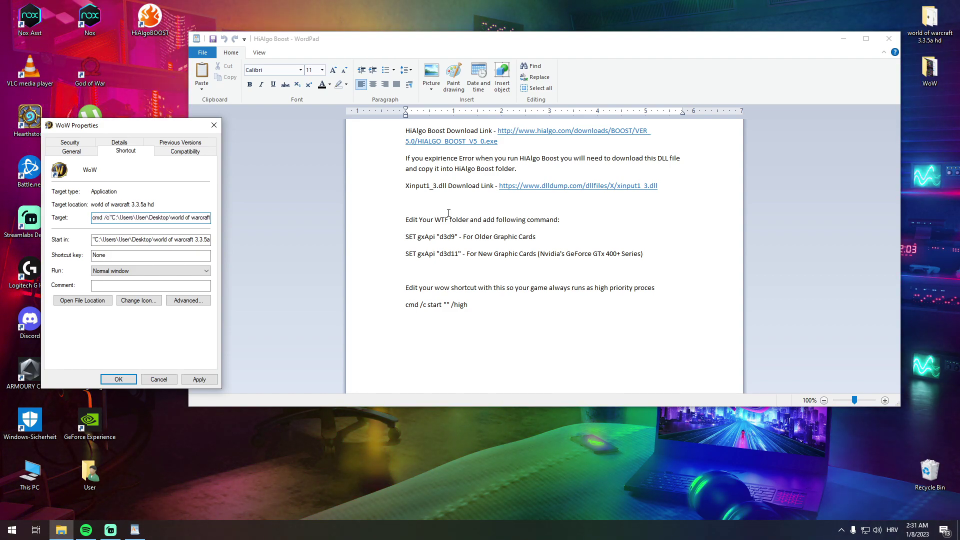
pyautogui.write('start')
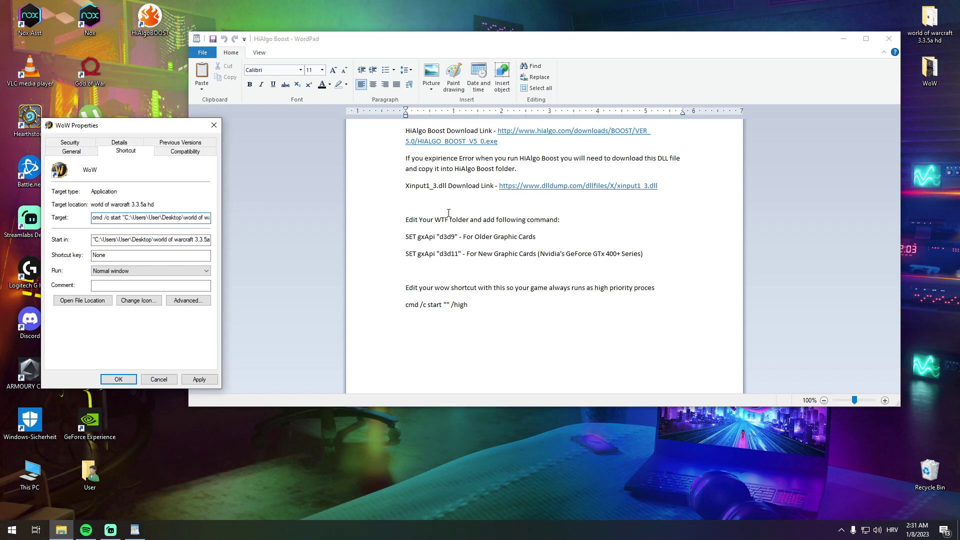
pyautogui.write(' "" ')
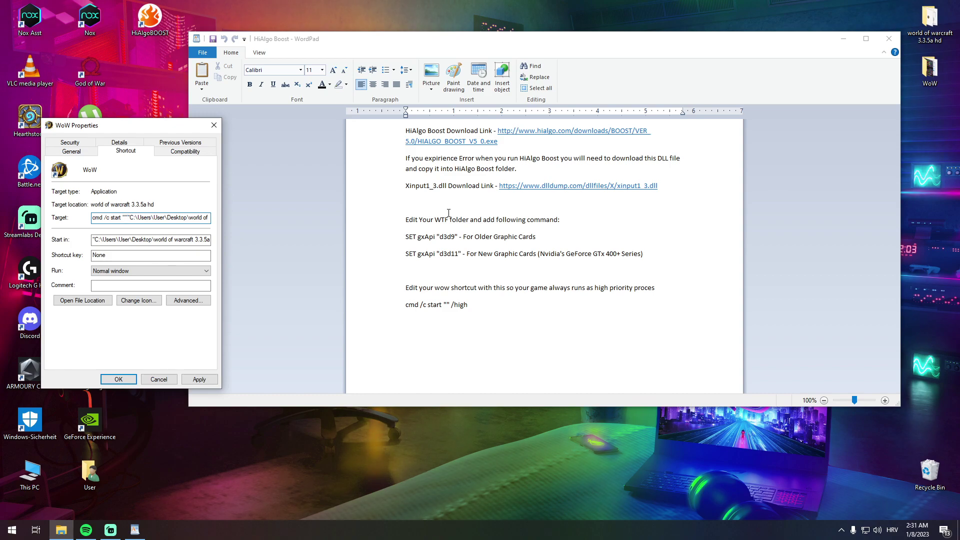
pyautogui.write('/')
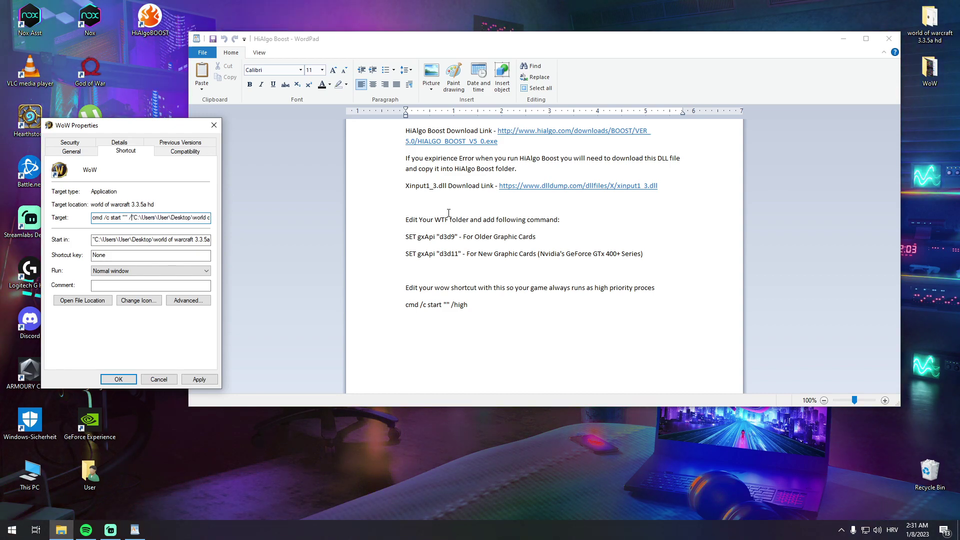
pyautogui.write('high')
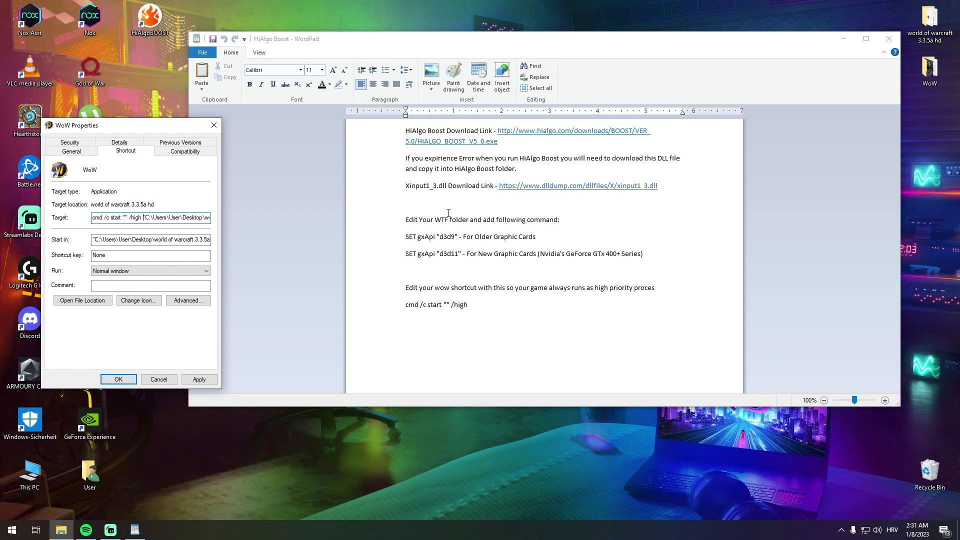
pyautogui.click(118, 379)
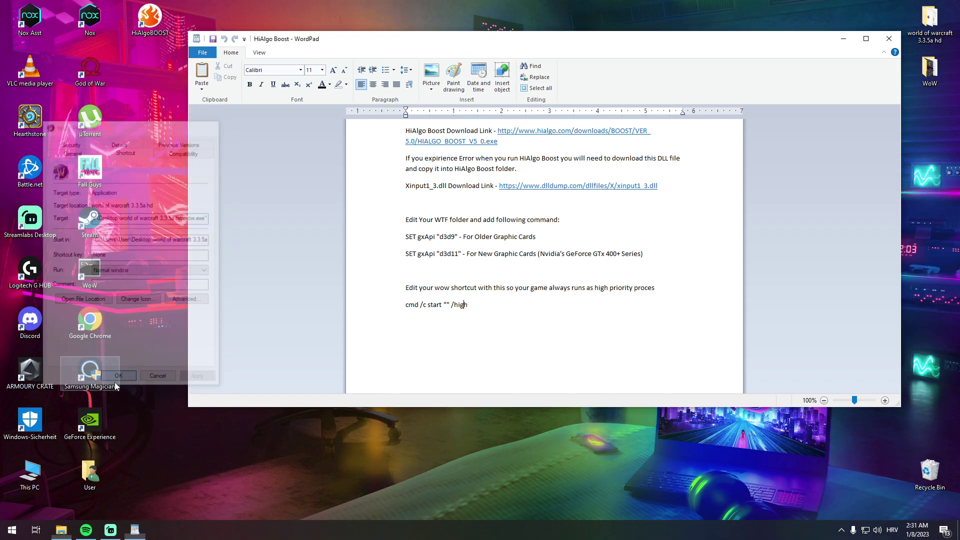
# Step: Open the WoW desktop shortcut's Properties and browse for a different icon file
pyautogui.click(843, 39)
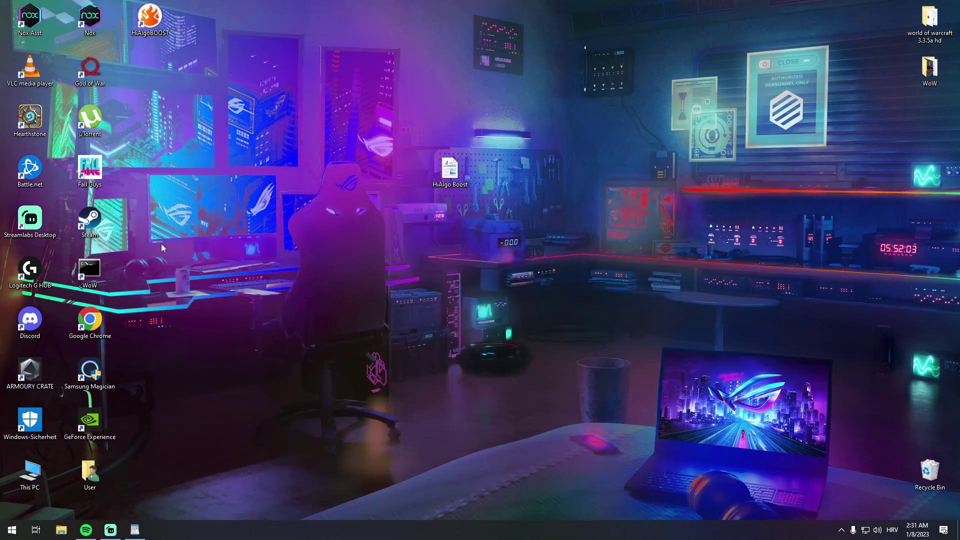
pyautogui.rightClick(104, 271)
pyautogui.click(133, 492)
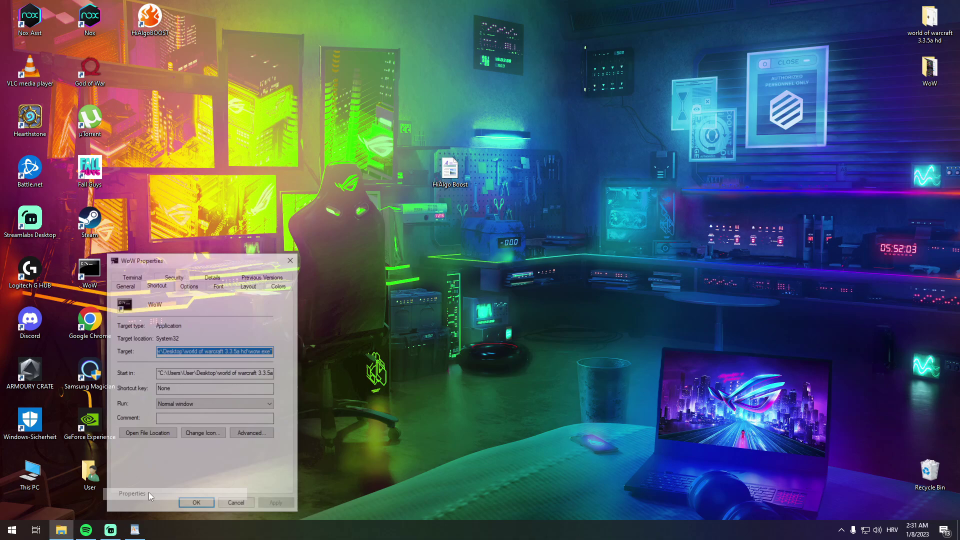
pyautogui.click(201, 433)
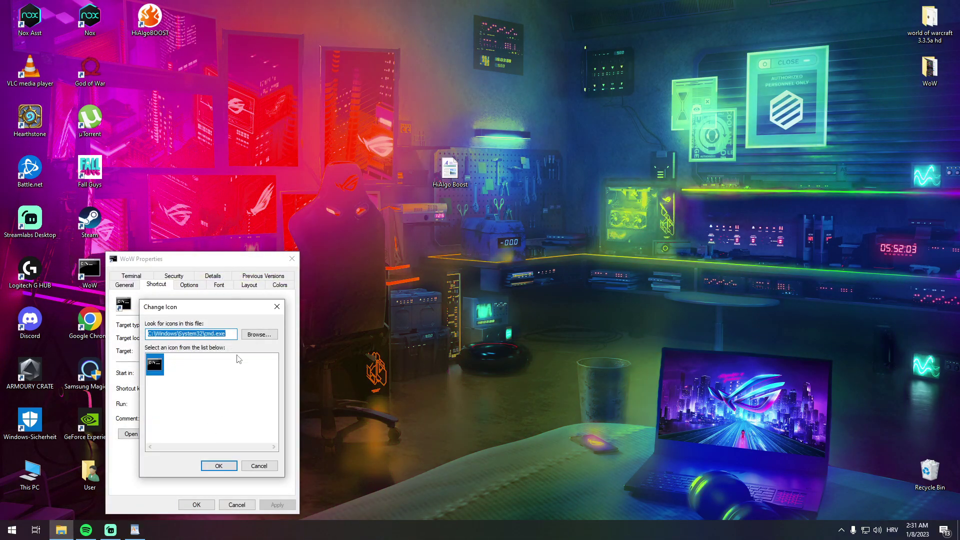
pyautogui.click(255, 326)
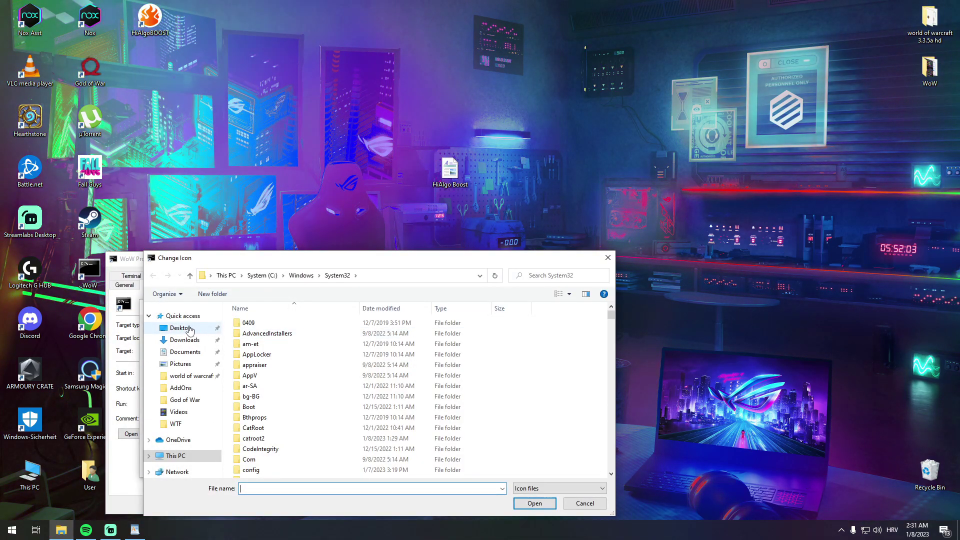
# Step: Use wow.exe's icon from 'world of warcraft 3.3.5a hd', save, and launch the game
pyautogui.click(181, 327)
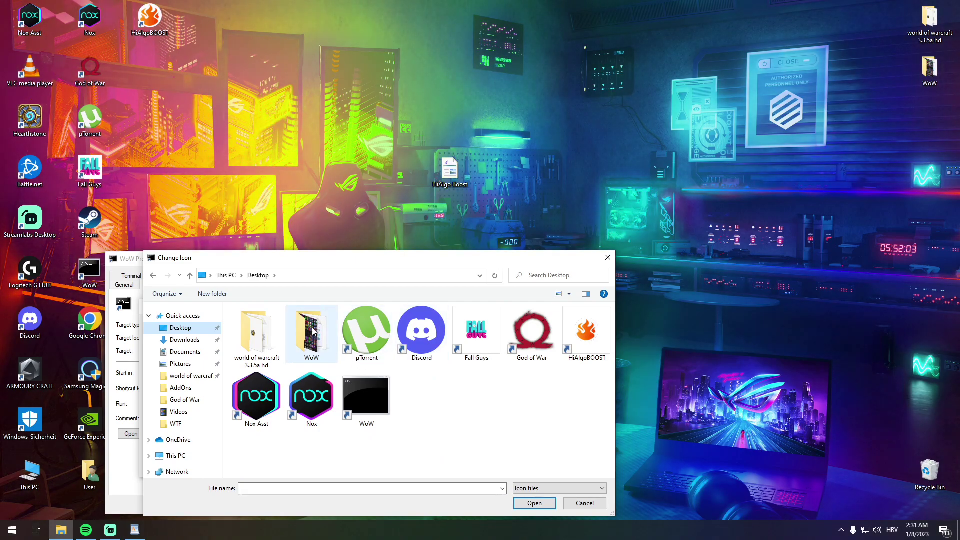
pyautogui.doubleClick(256, 334)
pyautogui.scroll(-2, 267, 441)
pyautogui.click(259, 469)
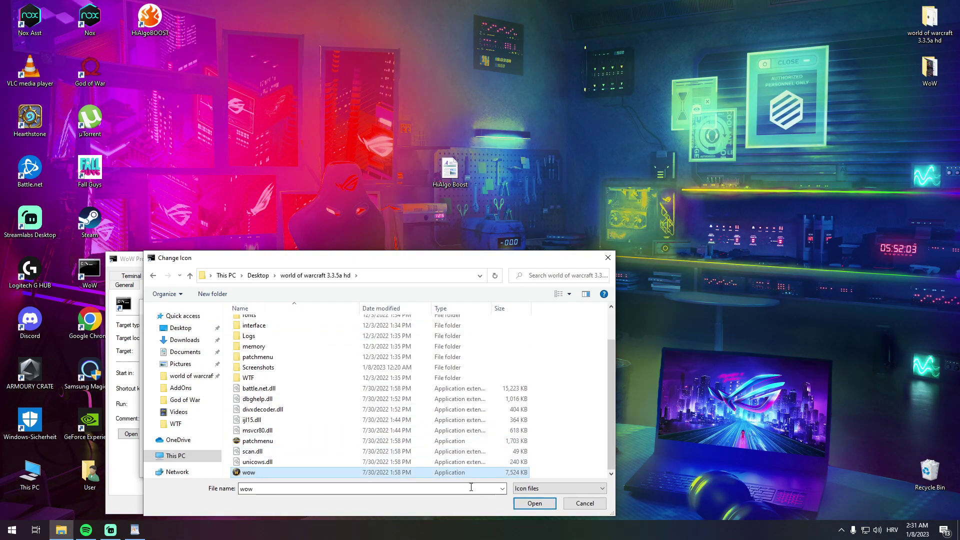
pyautogui.doubleClick(258, 469)
pyautogui.click(218, 466)
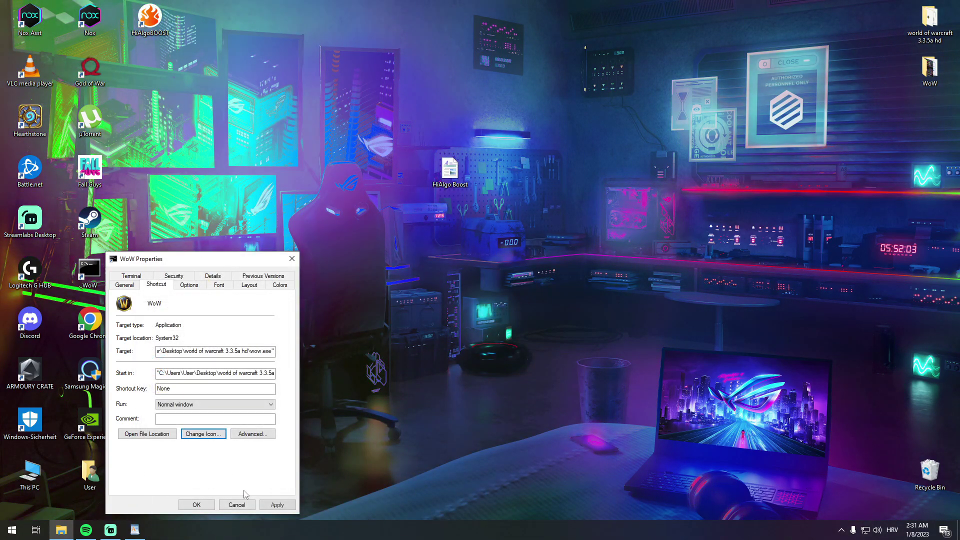
pyautogui.click(197, 505)
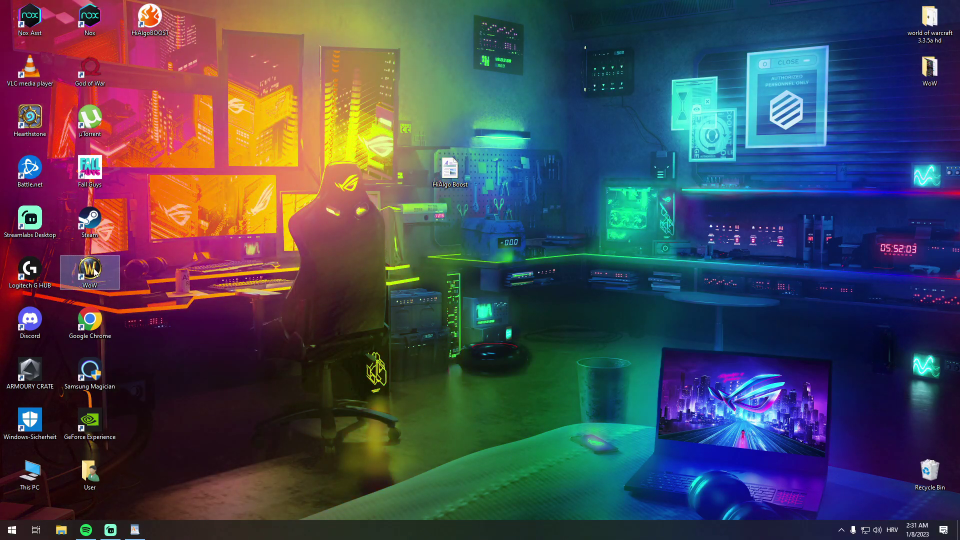
pyautogui.doubleClick(95, 272)
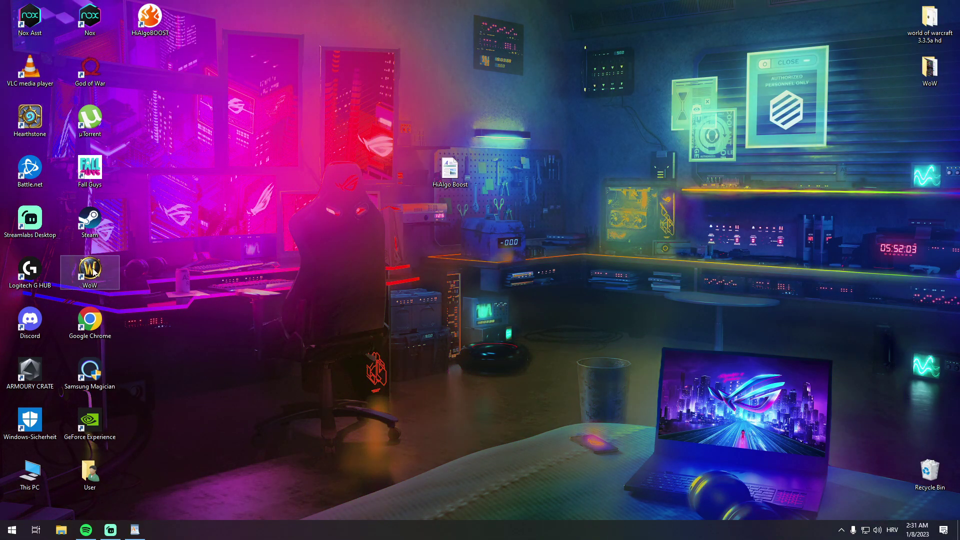
# Step: Let HiAlgo Boost start the game and keep wow.exe at High priority
pyautogui.click(427, 283)
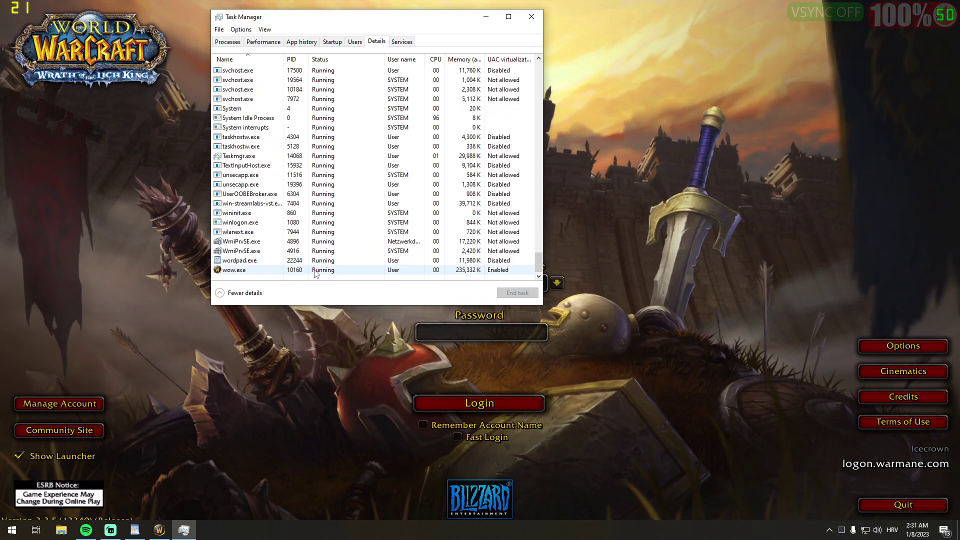
pyautogui.rightClick(316, 272)
pyautogui.moveTo(353, 312)
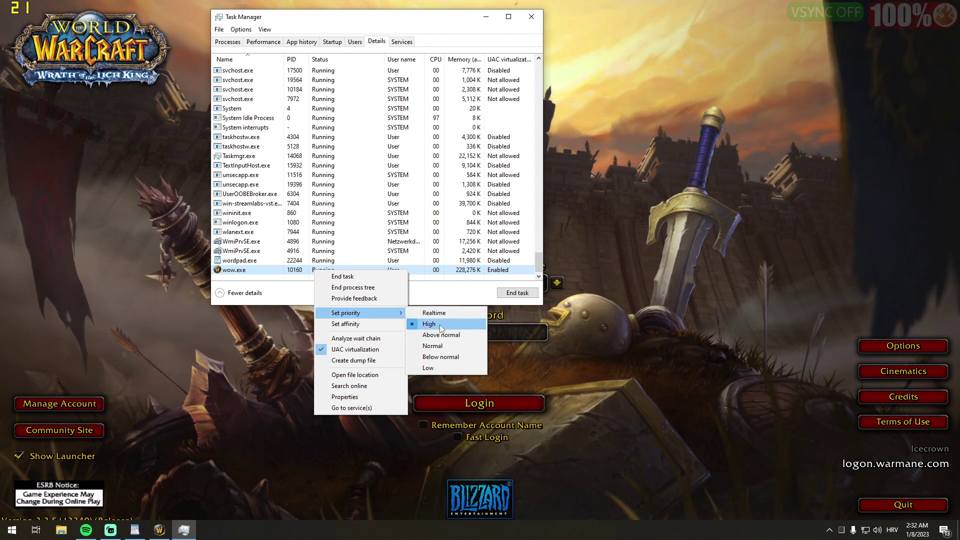
pyautogui.click(258, 279)
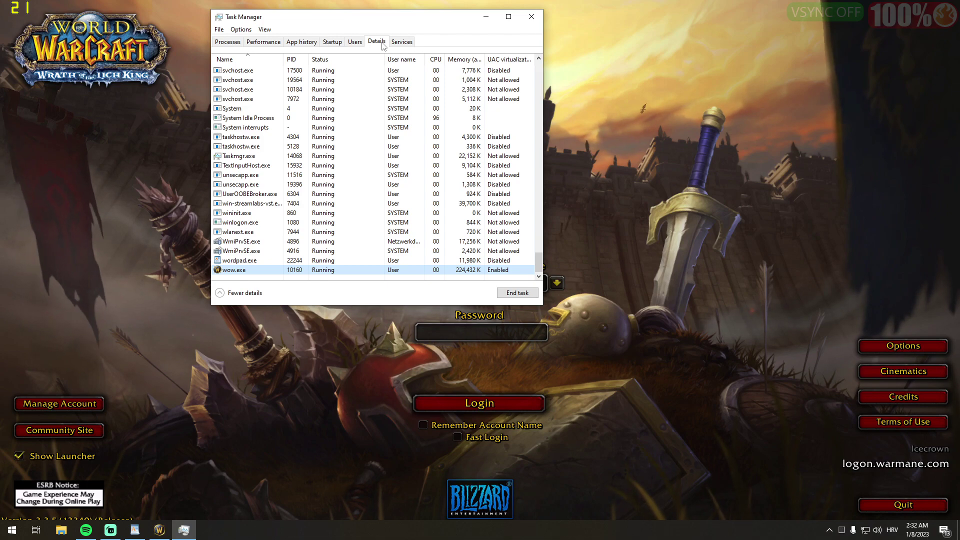
# Step: Confirm wow.exe's affinity allows all processors, then close Task Manager
pyautogui.rightClick(261, 272)
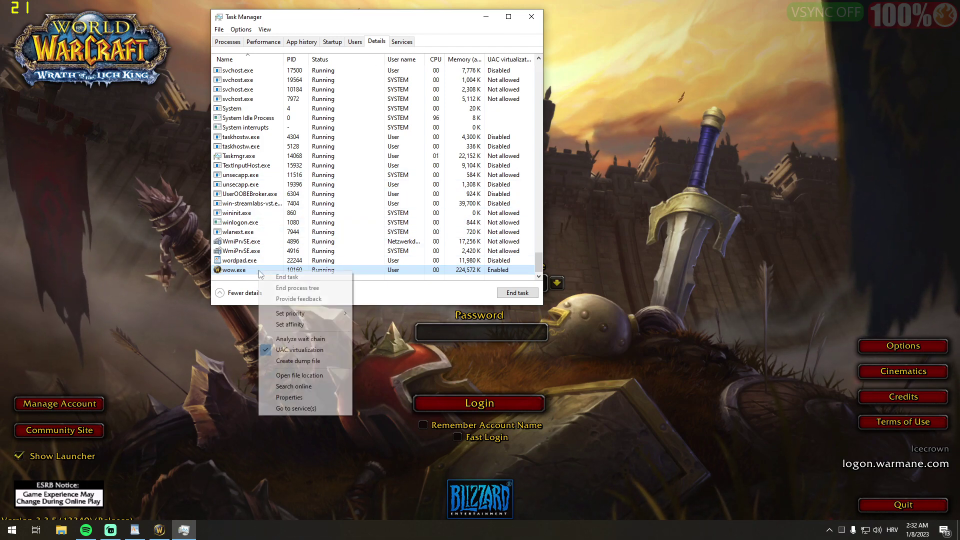
pyautogui.click(319, 327)
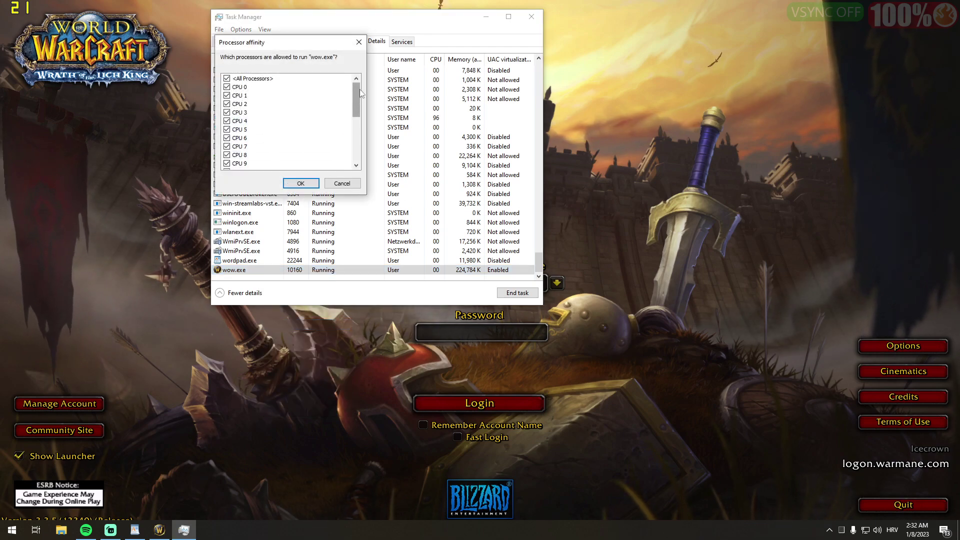
pyautogui.moveTo(358, 89); pyautogui.dragTo(354, 133)
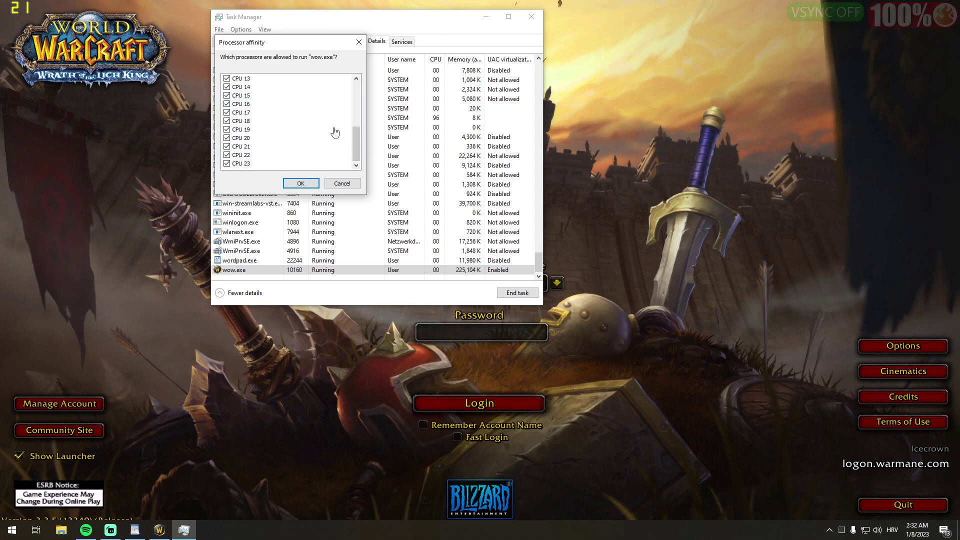
pyautogui.click(300, 184)
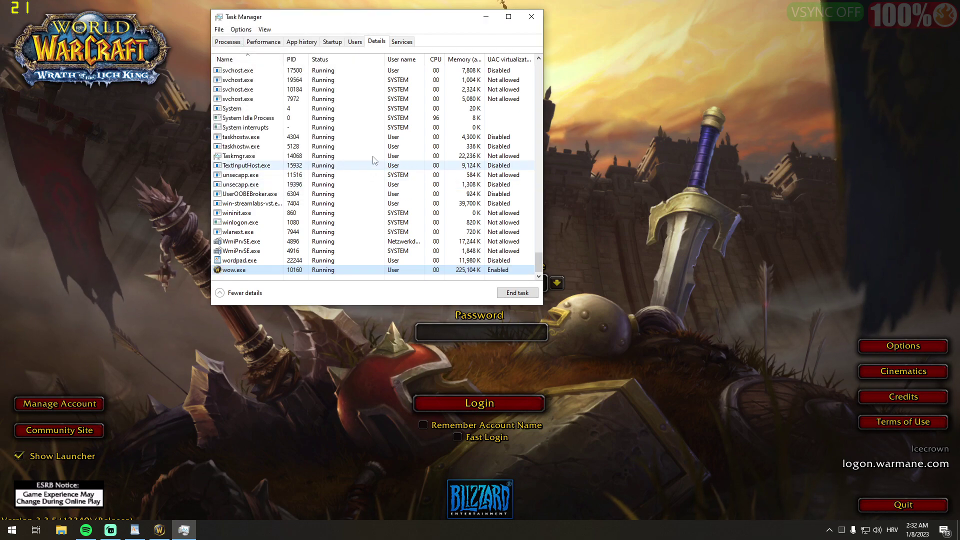
pyautogui.click(531, 16)
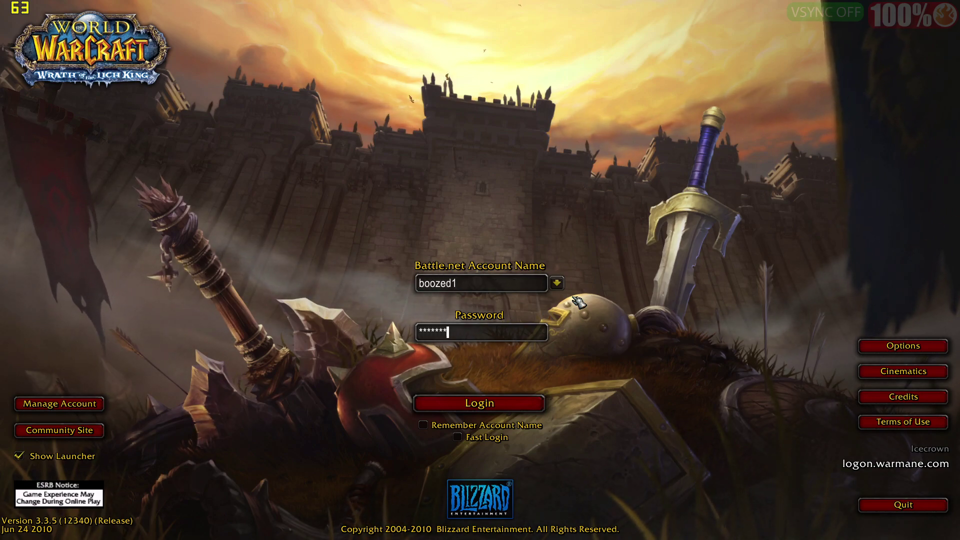
# Step: Log in, enter the world, and rotate the camera toward the crowded Dalaran plaza
pyautogui.press('Return')
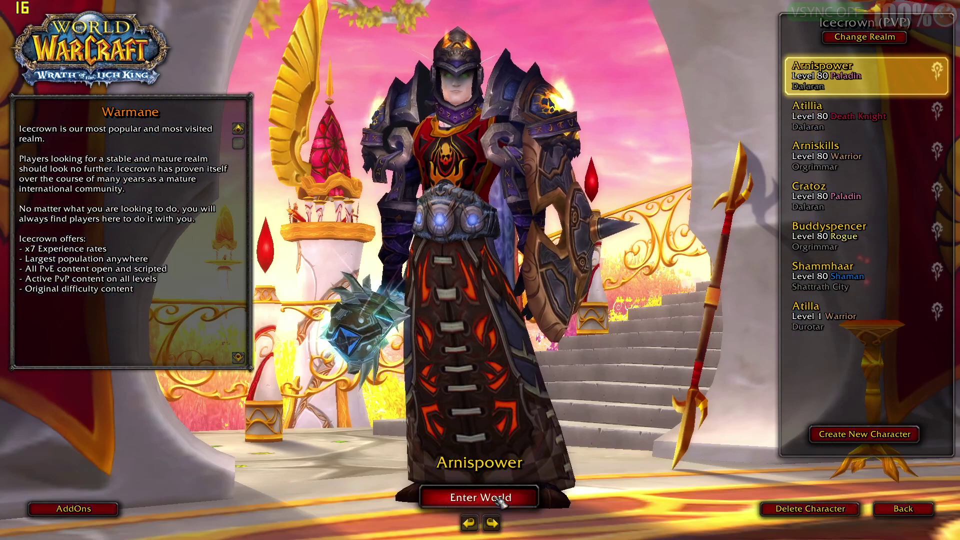
pyautogui.click(479, 496)
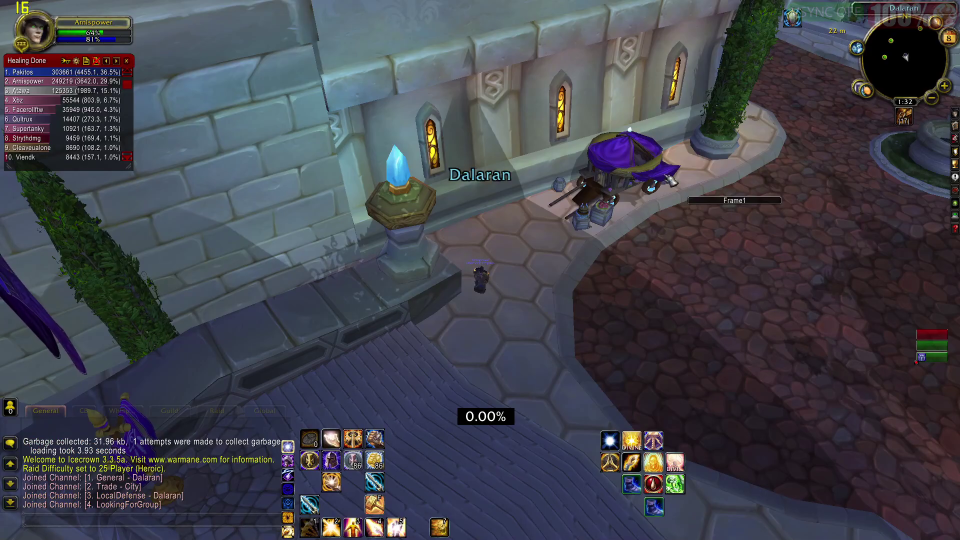
pyautogui.moveTo(775, 126)
pyautogui.mouseDown()
pyautogui.moveTo(564, 219)
pyautogui.moveTo(688, 96)
pyautogui.moveTo(673, 111)
pyautogui.mouseUp()
pyautogui.scroll(-8, 564, 219)
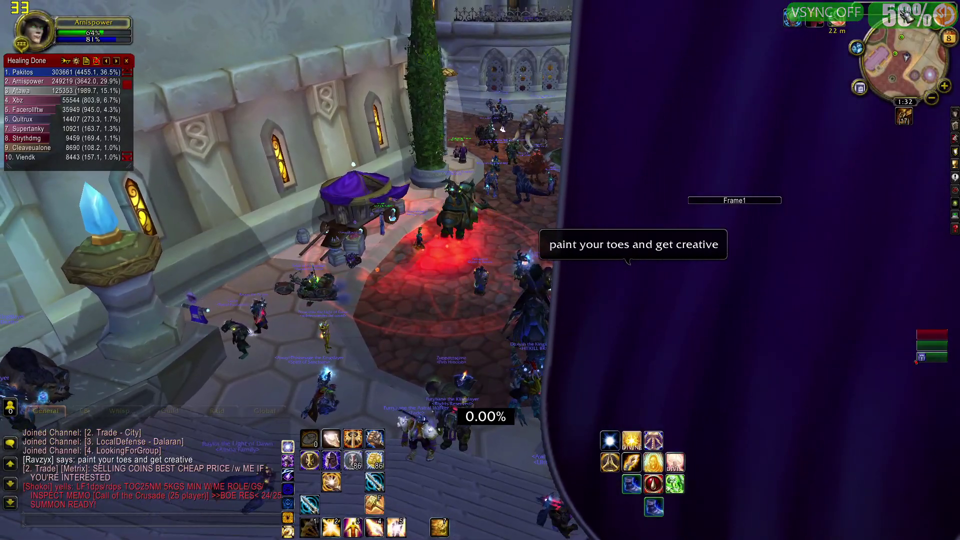
pyautogui.moveTo(673, 111); pyautogui.dragTo(479, 150)
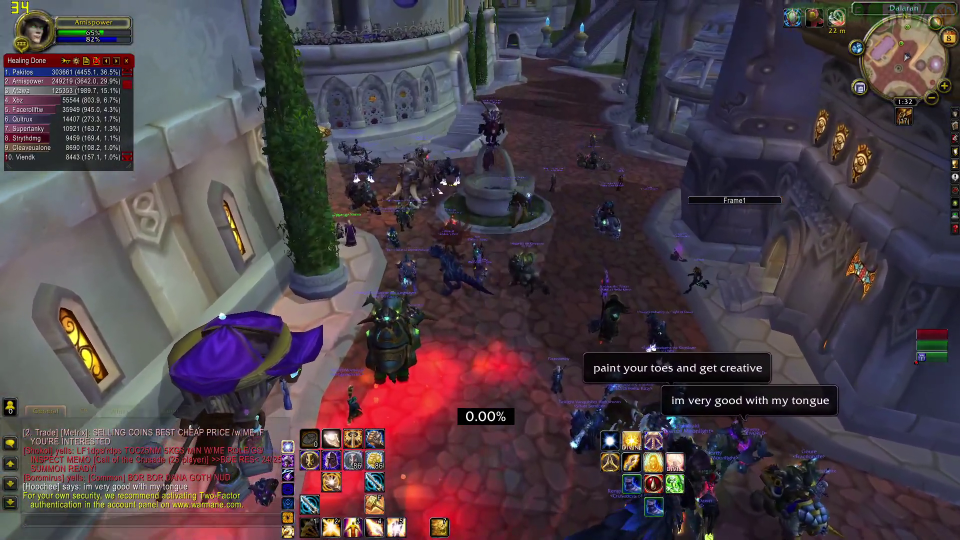
pyautogui.moveTo(480, 225); pyautogui.dragTo(600, 151)
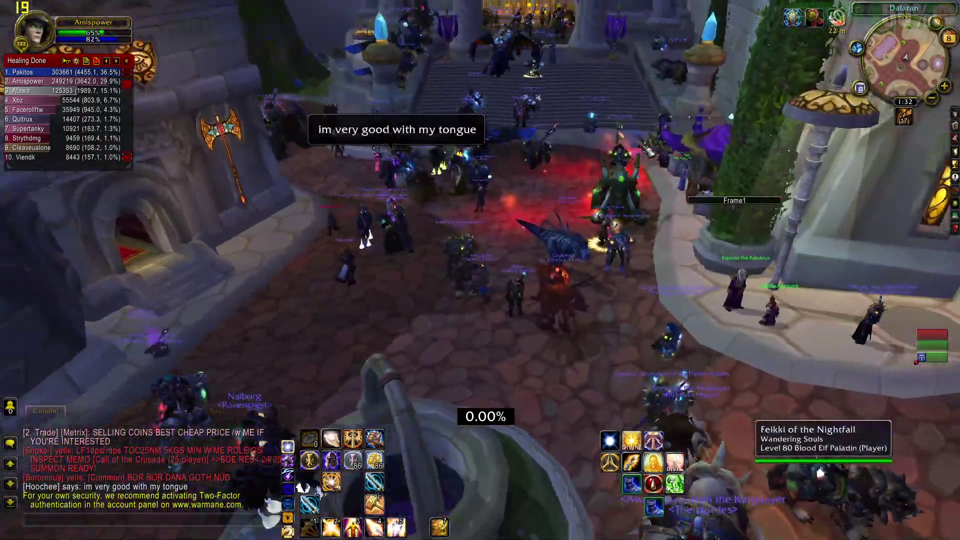
pyautogui.moveTo(481, 225); pyautogui.dragTo(525, 241)
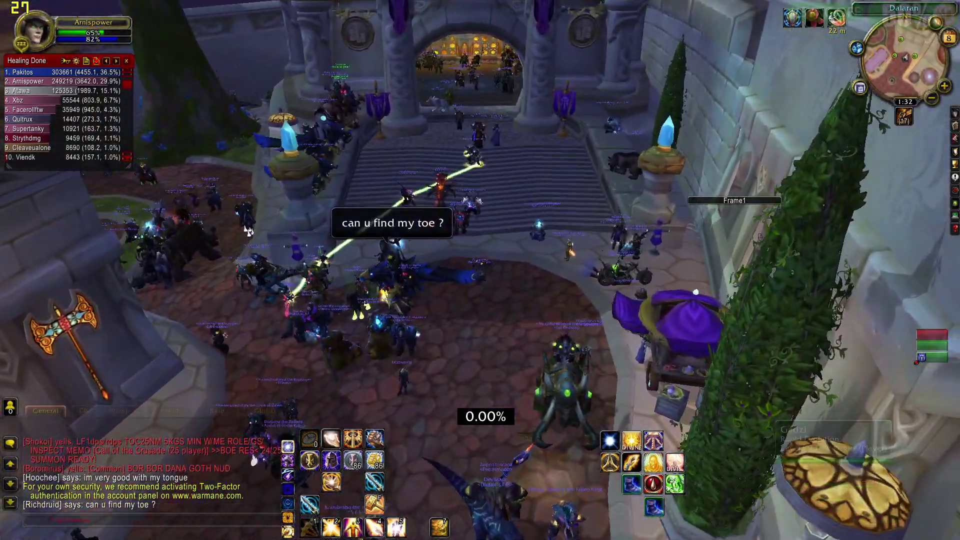
# Step: Orbit the view over the plaza and staircase, then exit the game to the desktop
pyautogui.moveTo(248, 231); pyautogui.dragTo(234, 217)
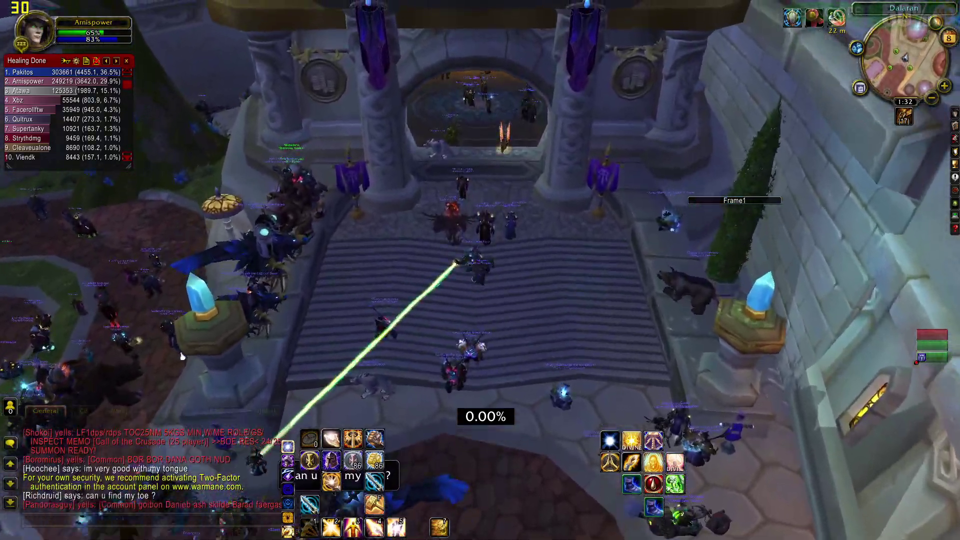
pyautogui.moveTo(181, 356)
pyautogui.mouseDown()
pyautogui.moveTo(219, 304)
pyautogui.moveTo(301, 263)
pyautogui.moveTo(300, 240)
pyautogui.moveTo(247, 393)
pyautogui.moveTo(323, 406)
pyautogui.mouseUp()
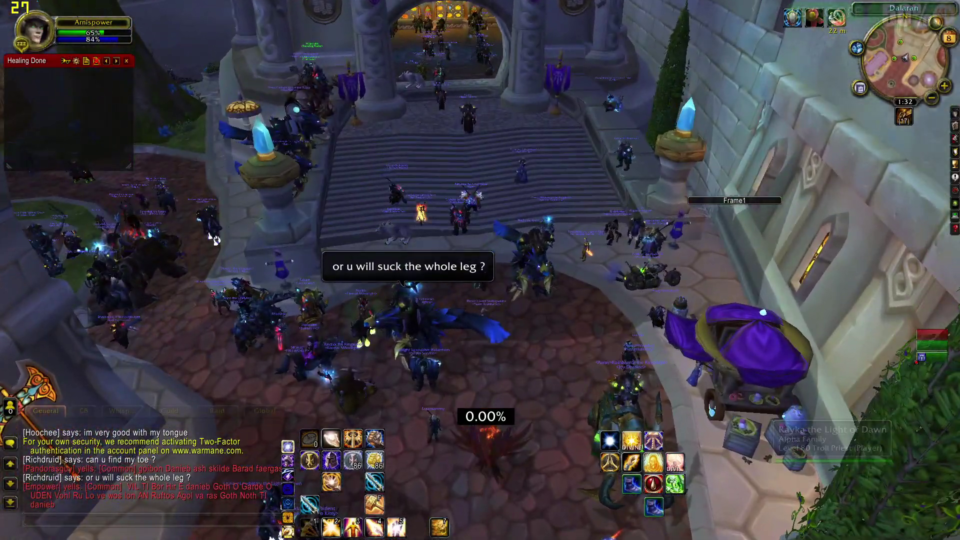
pyautogui.moveTo(323, 405)
pyautogui.mouseDown()
pyautogui.moveTo(480, 375)
pyautogui.moveTo(376, 360)
pyautogui.moveTo(675, 376)
pyautogui.mouseUp()
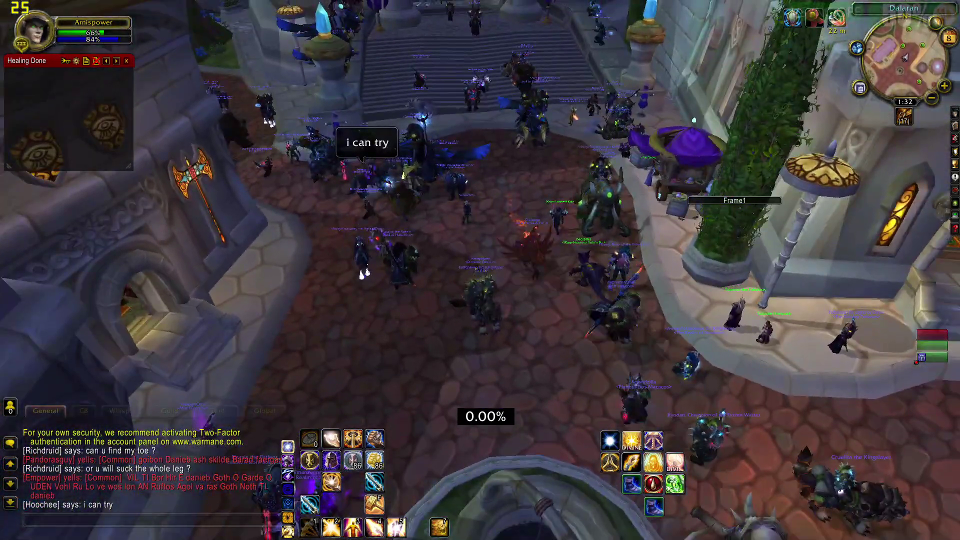
pyautogui.press('Escape')
pyautogui.press('Escape')
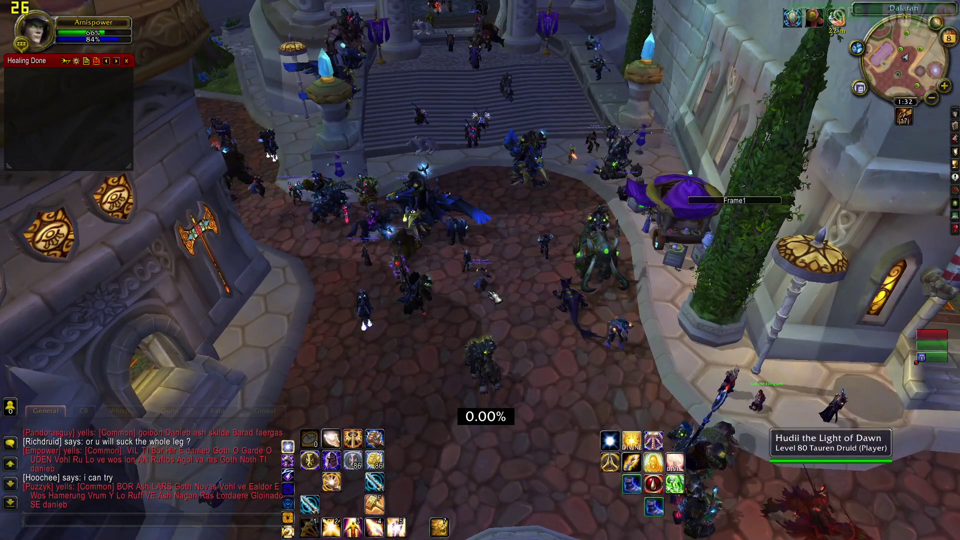
pyautogui.press('super+d')
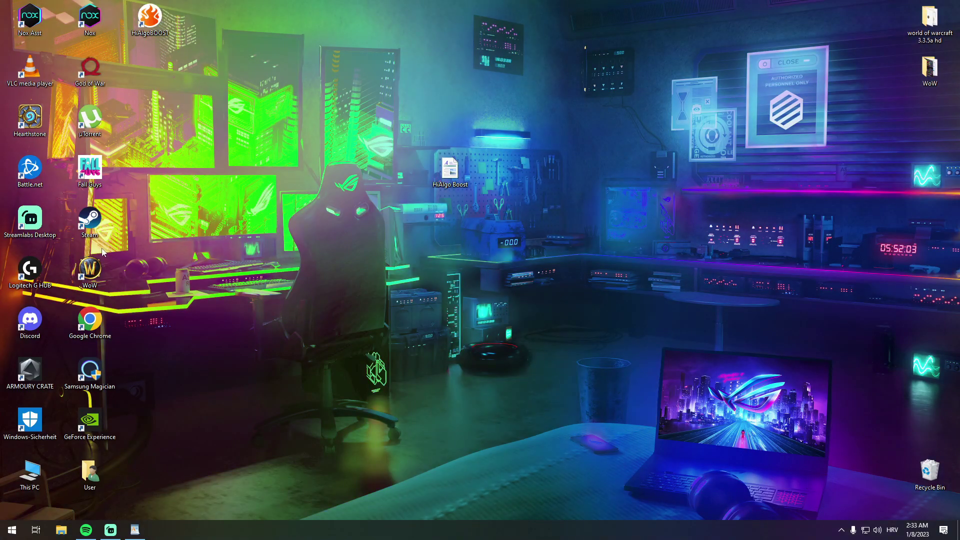
# Step: Relaunch WoW to its login screen, quit it, and refresh the desktop
pyautogui.doubleClick(90, 272)
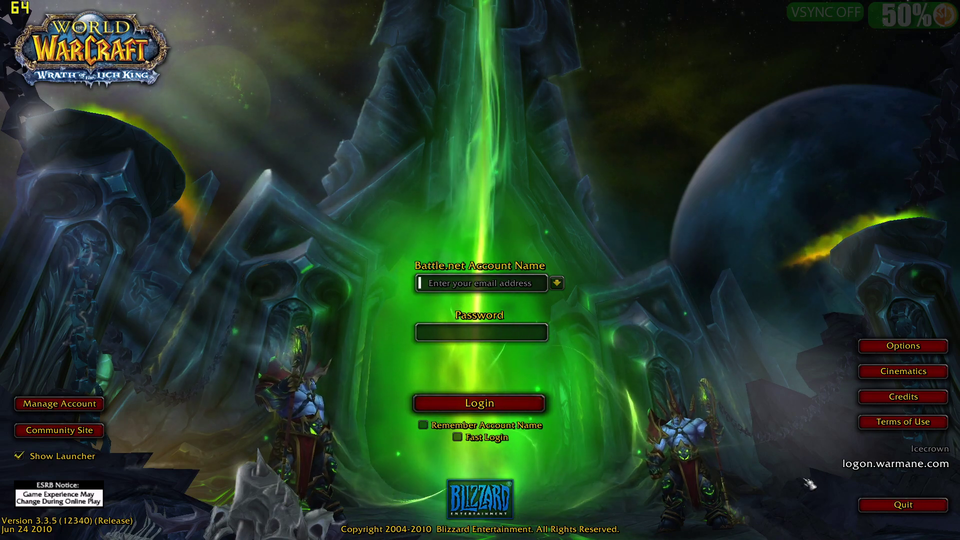
pyautogui.click(903, 504)
pyautogui.rightClick(461, 196)
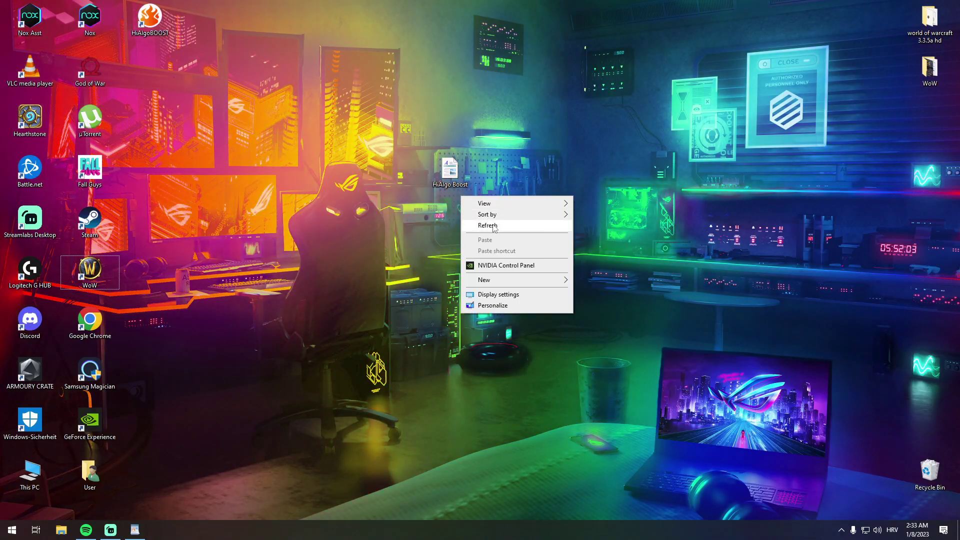
pyautogui.click(480, 222)
# Step: Refresh the desktop again and open the HiAlgo Boost notes file
pyautogui.rightClick(492, 224)
pyautogui.click(513, 249)
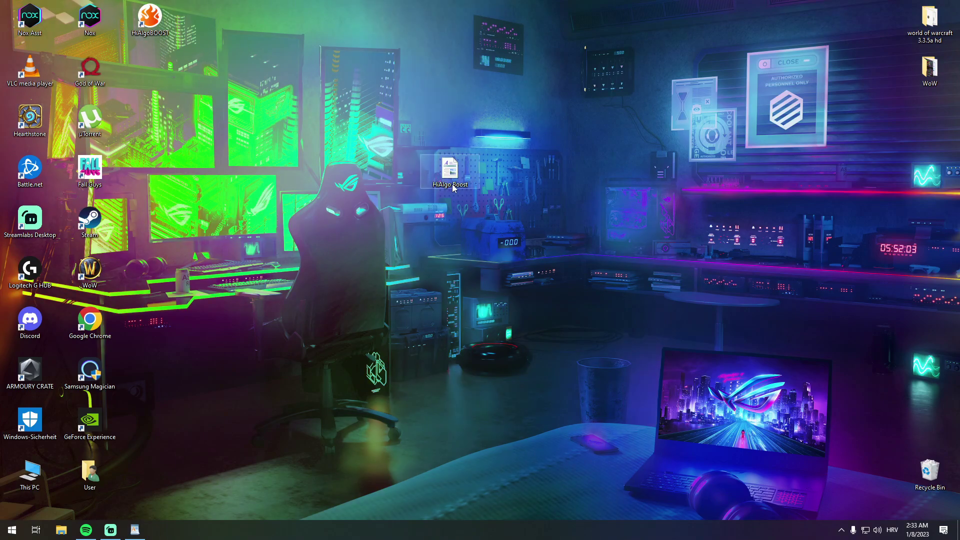
pyautogui.doubleClick(450, 168)
pyautogui.write('cmd /c start "" /high')
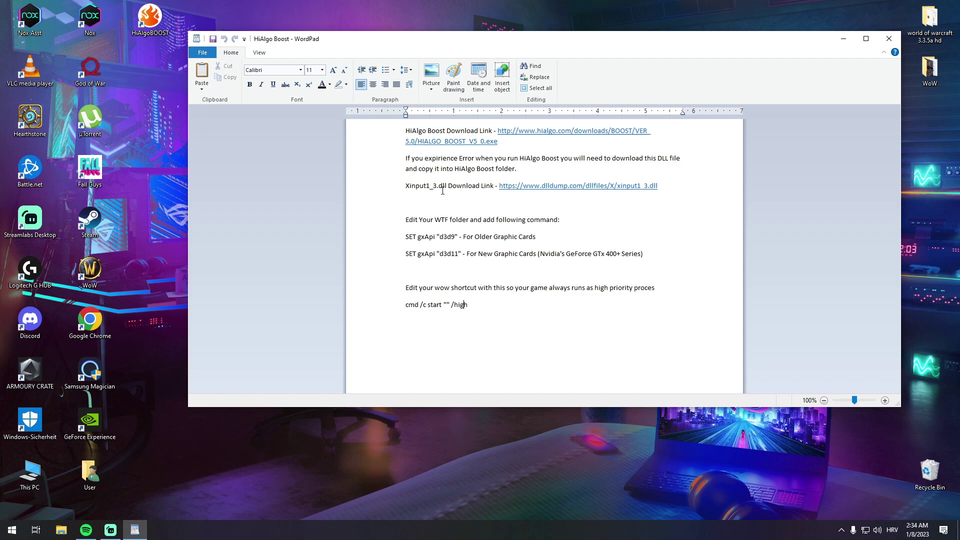
pyautogui.doubleClick(447, 236)
pyautogui.click(415, 236)
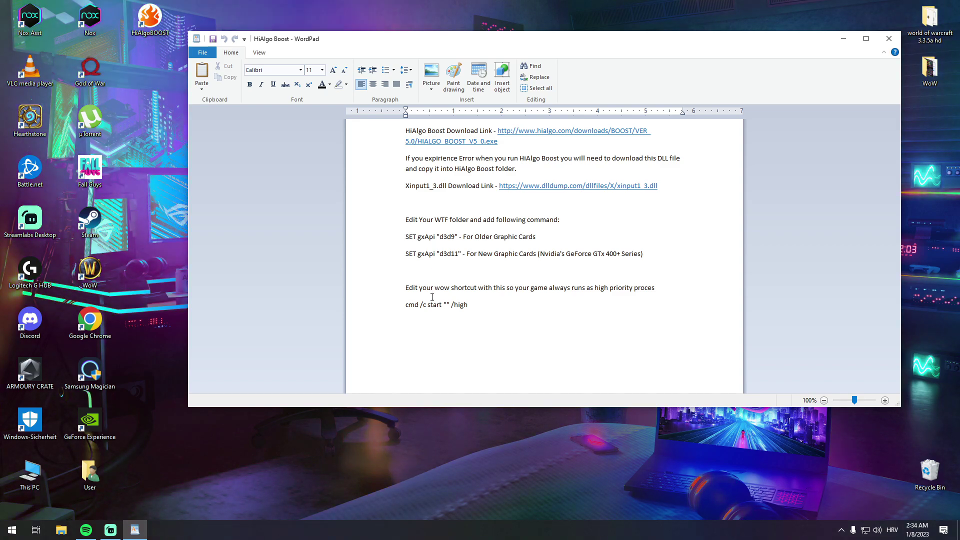
pyautogui.moveTo(472, 305); pyautogui.dragTo(406, 305)
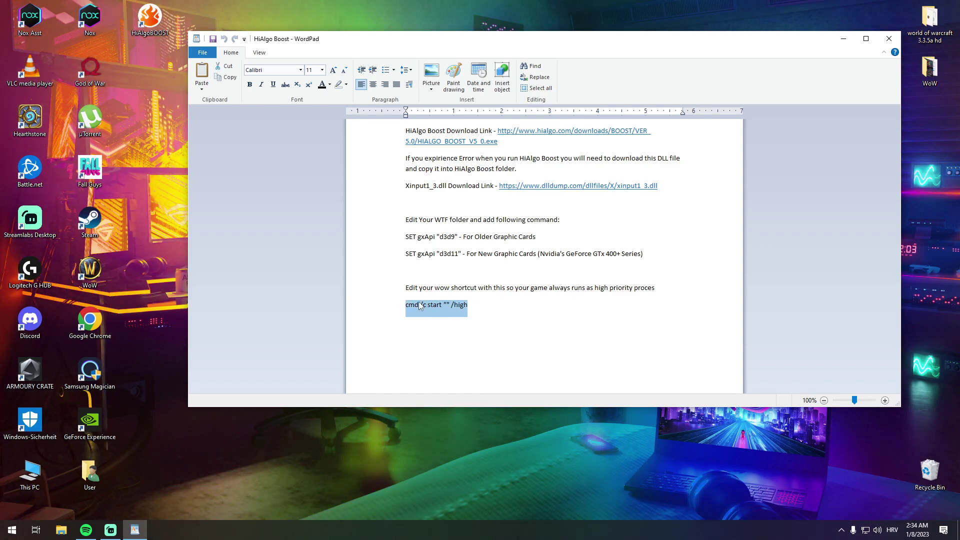